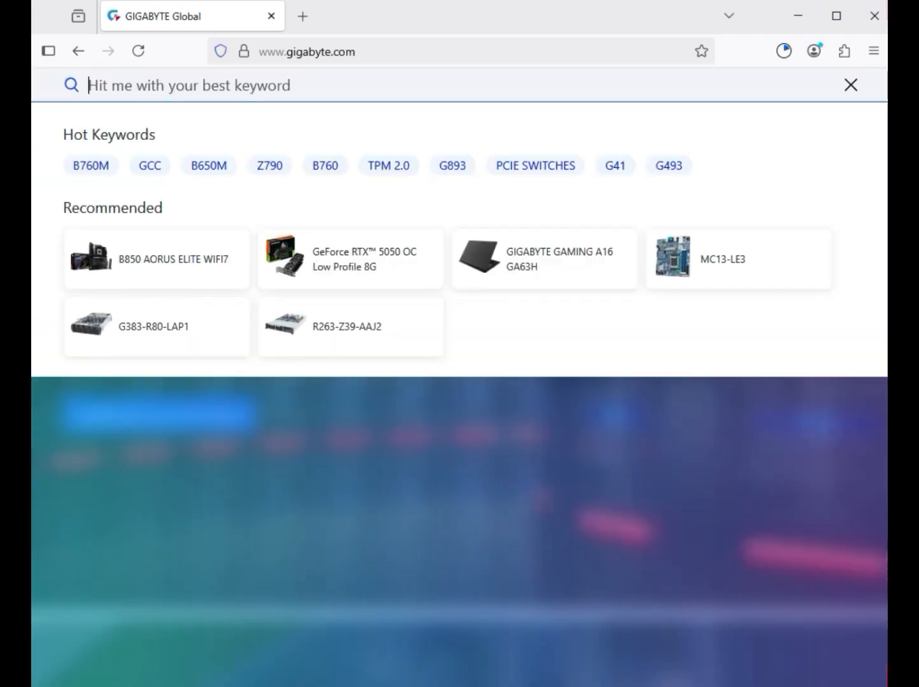
# Step: Search the GIGABYTE site for B760M GAMING X AX, filter to products and open the rev. 1.x motherboard page
pyautogui.write('B760M GAMING X AX')
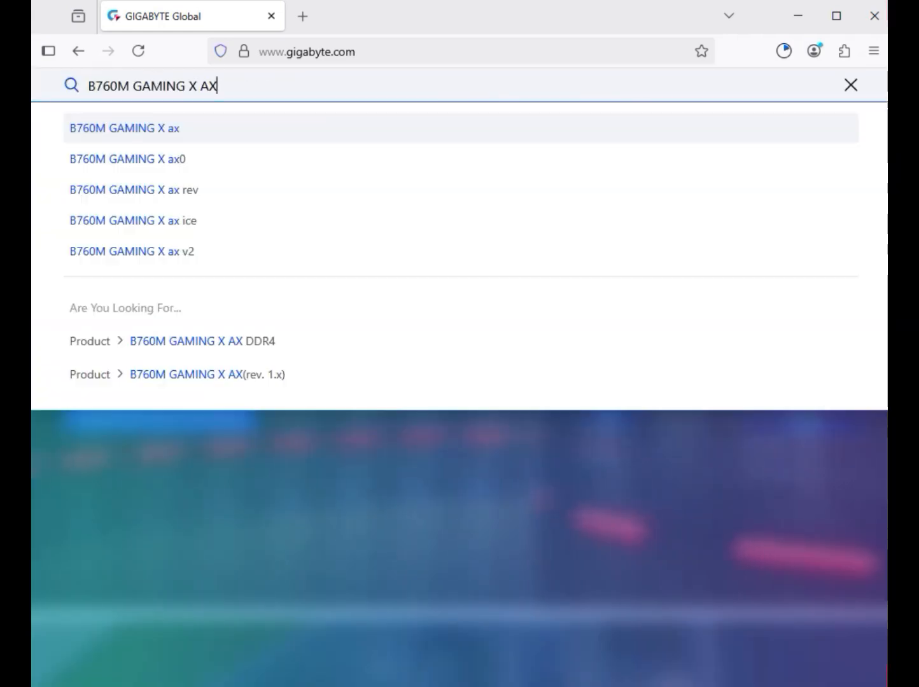
pyautogui.press('Return')
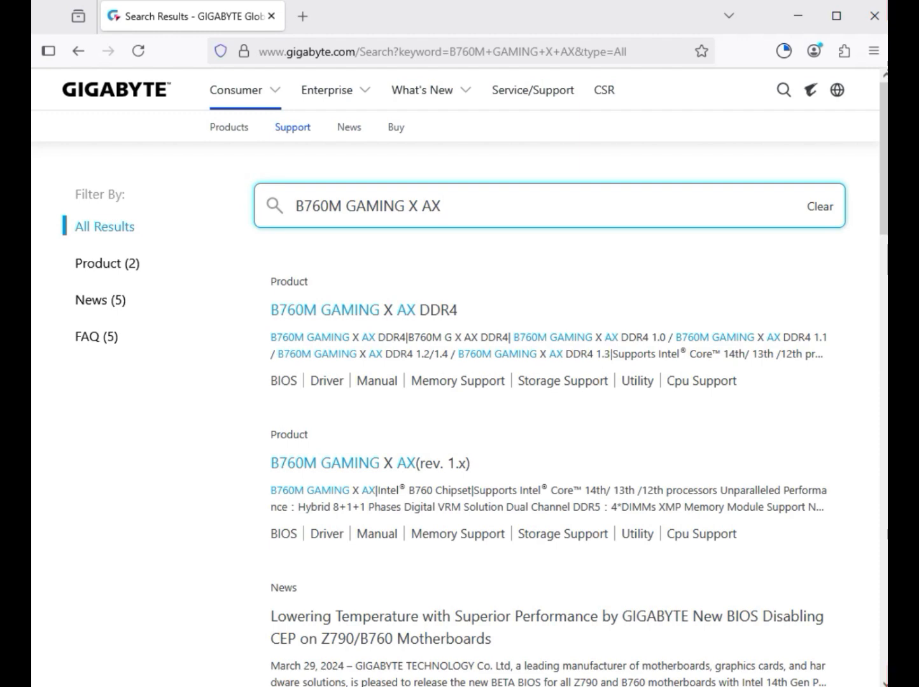
pyautogui.click(107, 262)
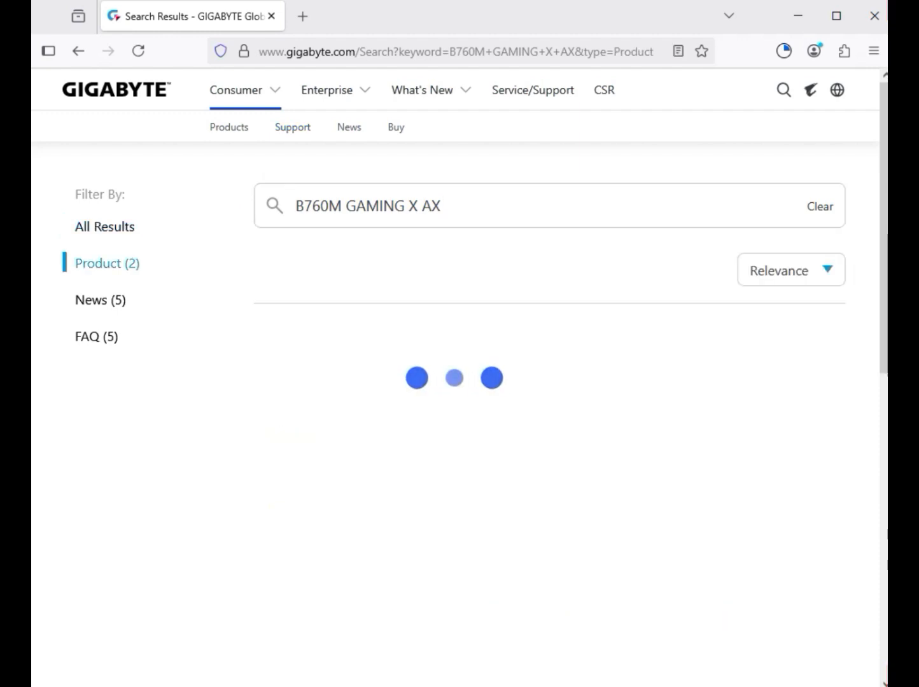
pyautogui.moveTo(117, 263); pyautogui.dragTo(82, 263)
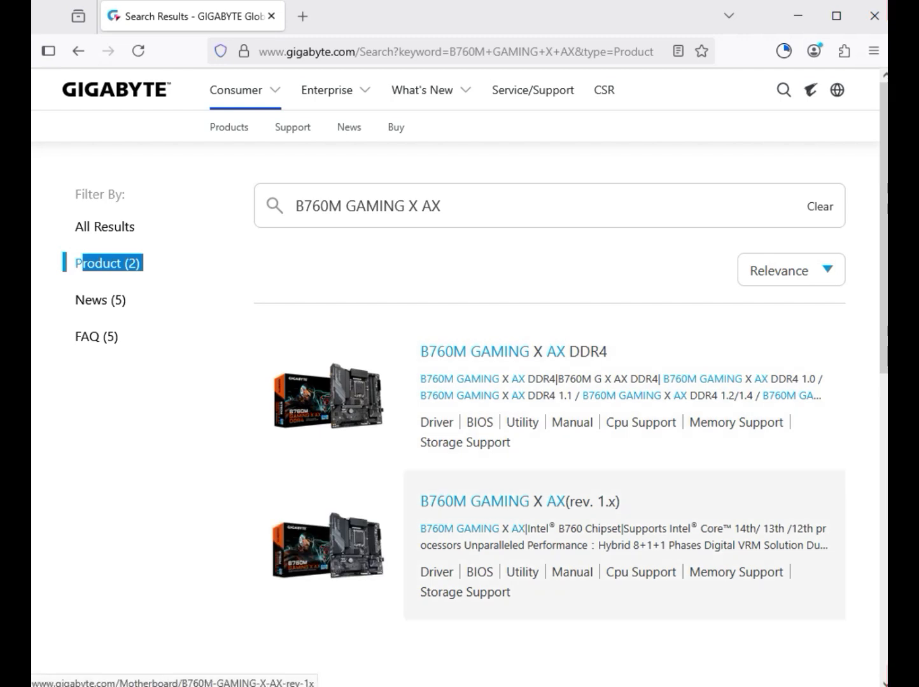
pyautogui.click(519, 501)
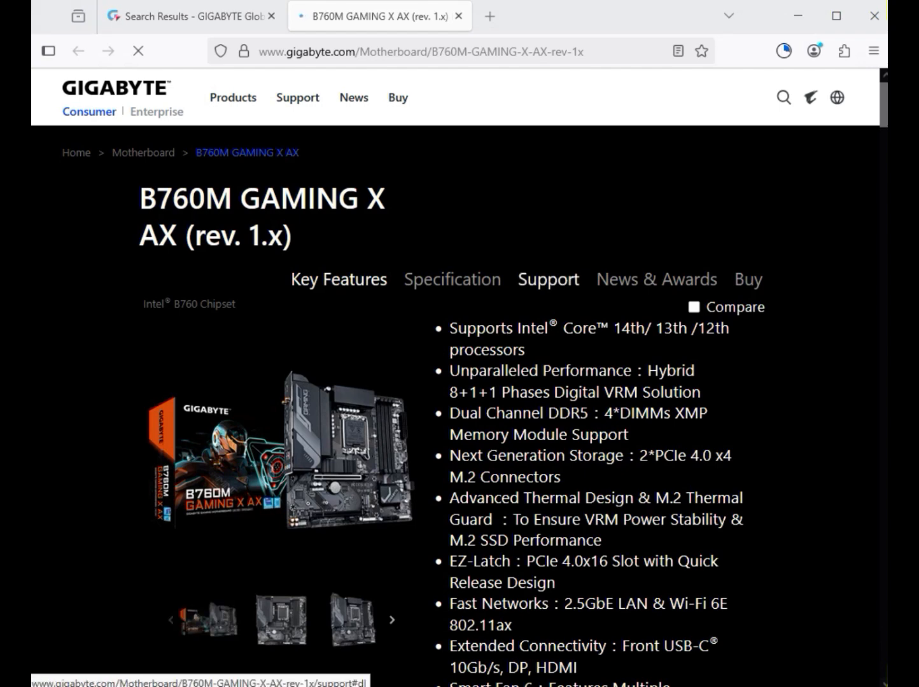
# Step: Open the motherboard's support downloads and set the driver OS to Windows 11 64bit
pyautogui.click(548, 279)
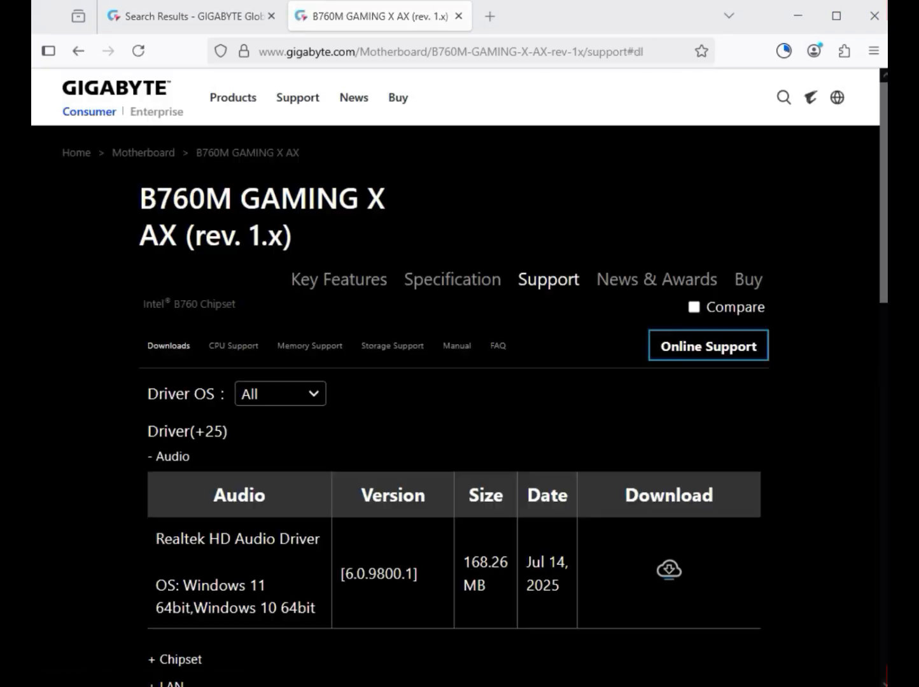
pyautogui.click(279, 395)
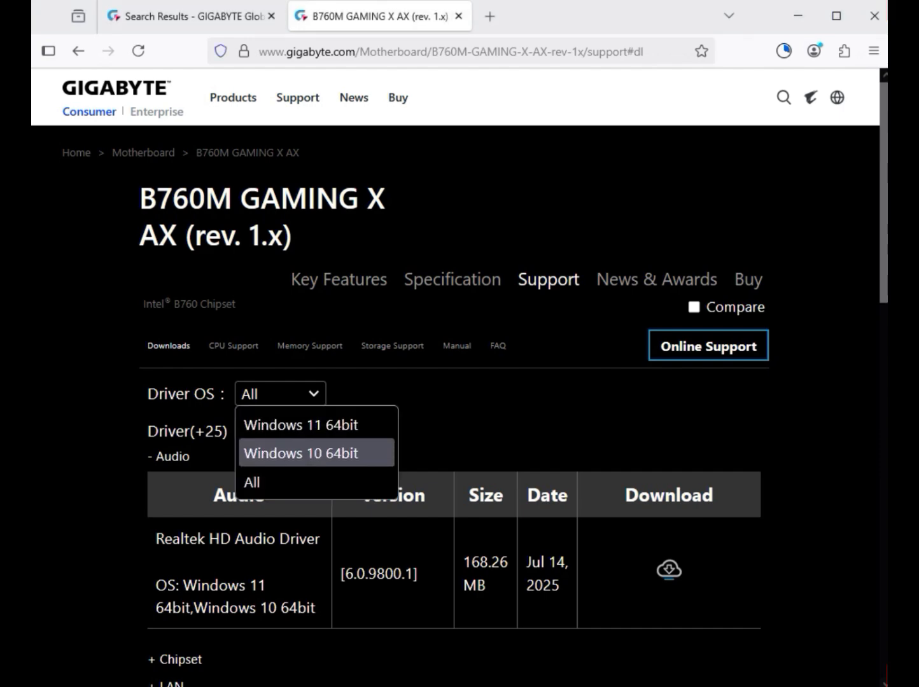
pyautogui.press('Return')
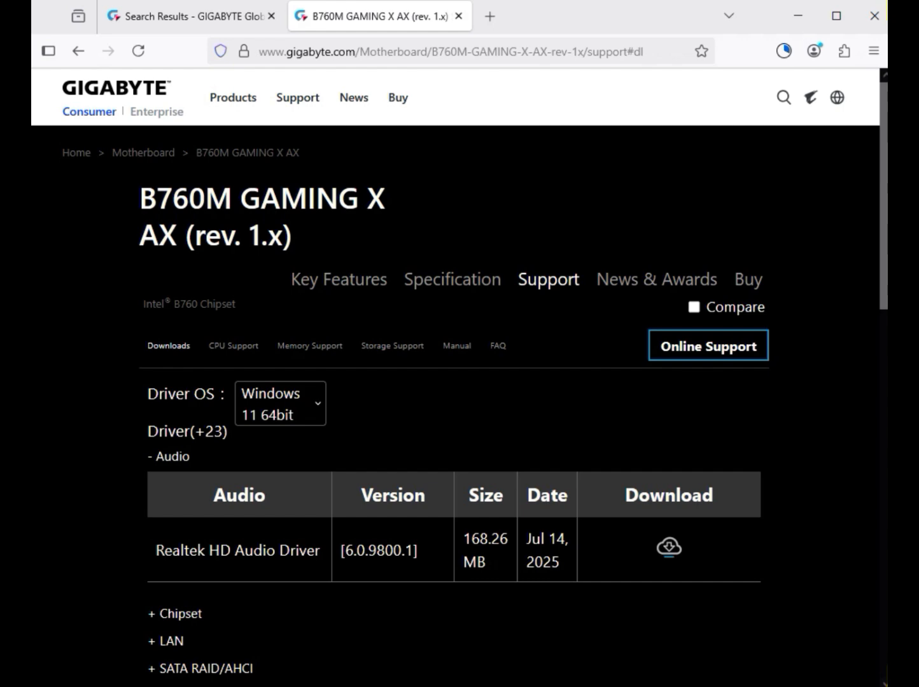
# Step: Download the Realtek HD Audio Driver from the Audio drivers
pyautogui.moveTo(190, 456); pyautogui.dragTo(165, 457)
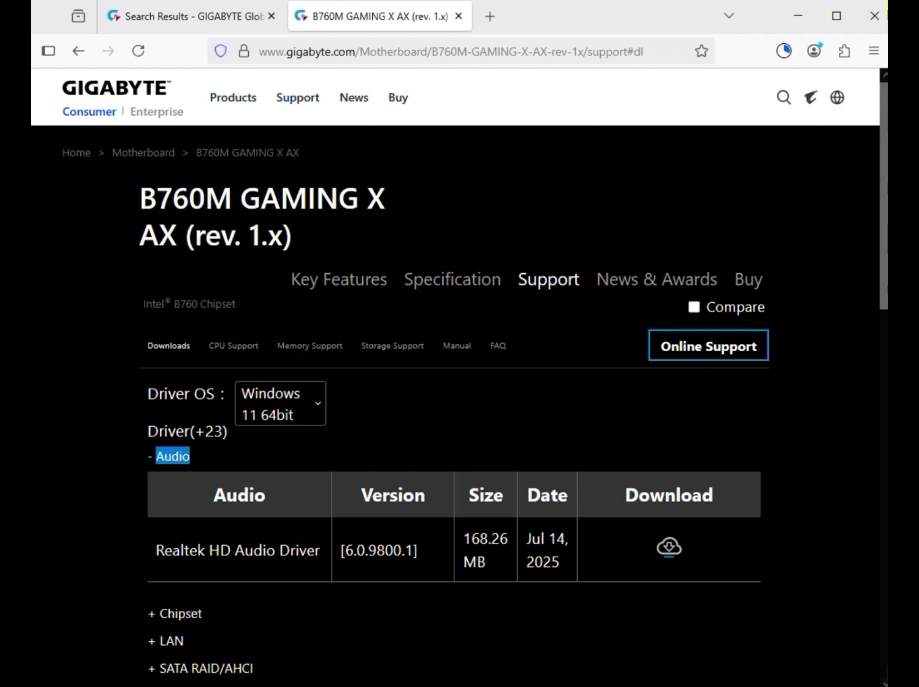
pyautogui.moveTo(208, 551); pyautogui.dragTo(324, 551)
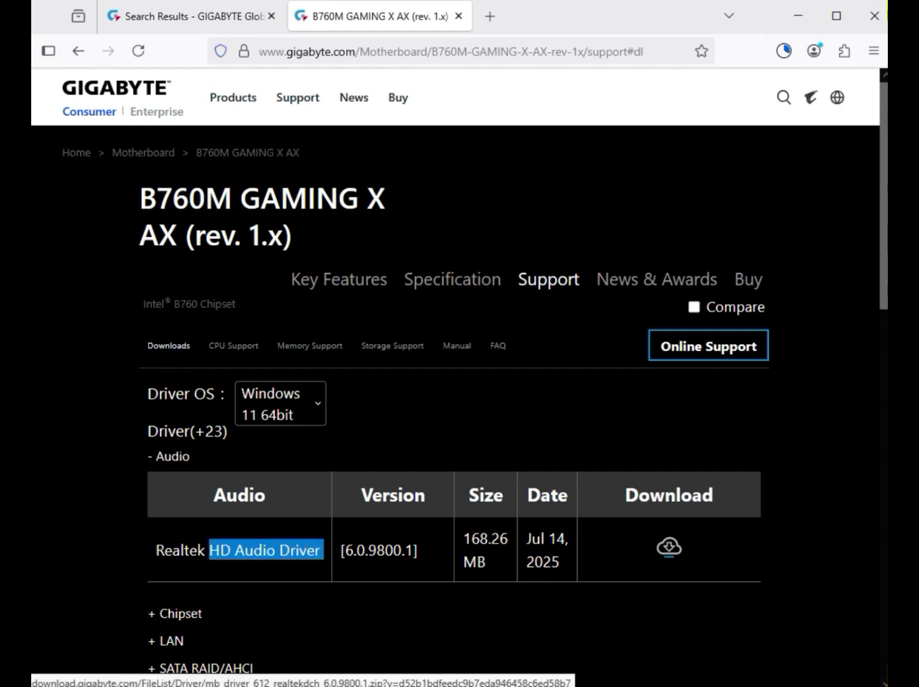
pyautogui.click(669, 547)
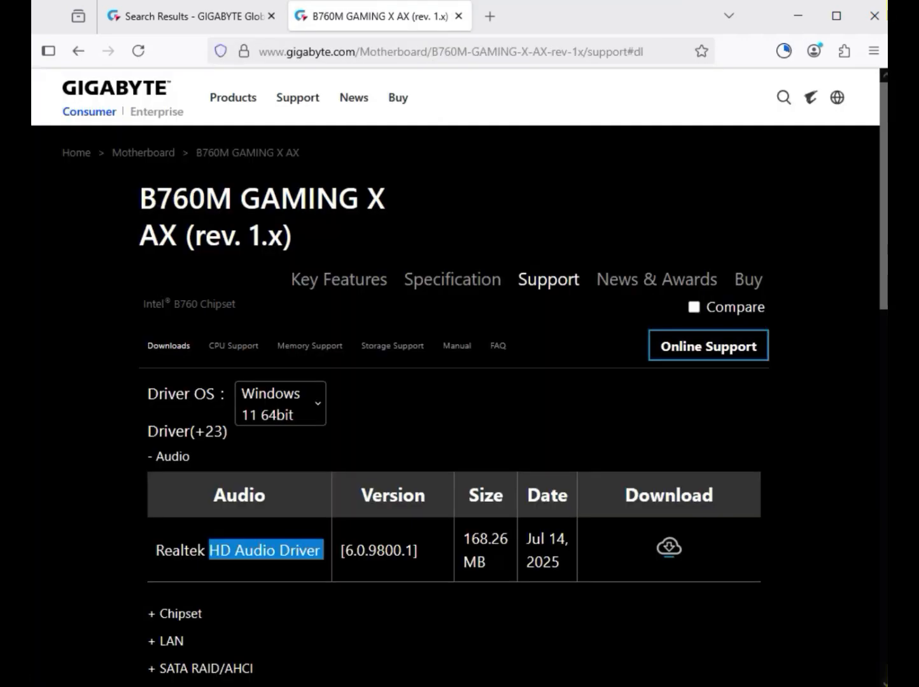
# Step: Download the Intel Management Engine Firmware and the Intel Serial I/O driver from the Chipset drivers
pyautogui.scroll(-5, 458, 382)
pyautogui.click(165, 304)
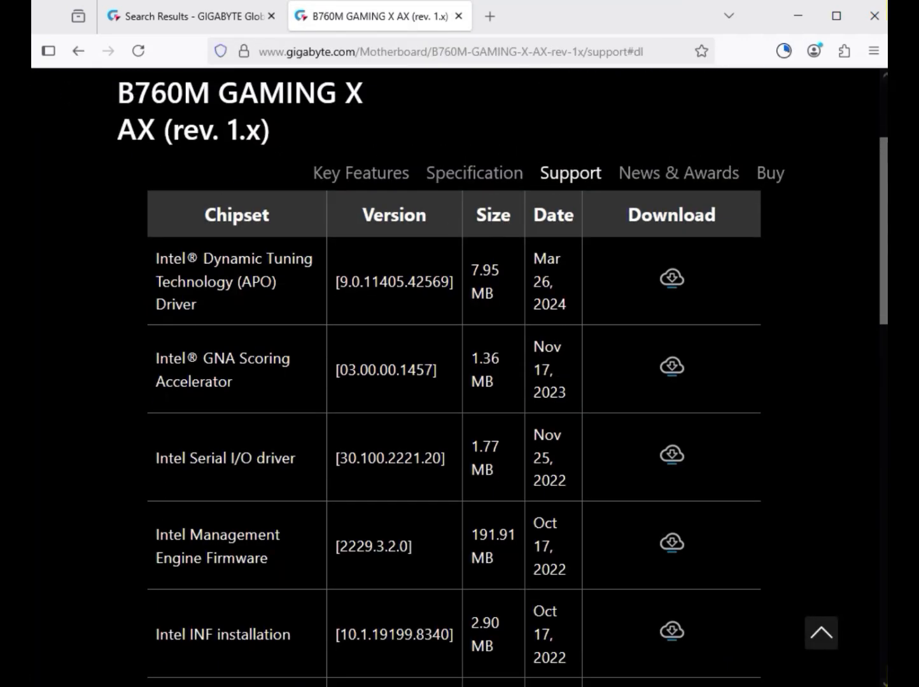
pyautogui.scroll(-2, 458, 382)
pyautogui.moveTo(189, 372); pyautogui.dragTo(295, 373)
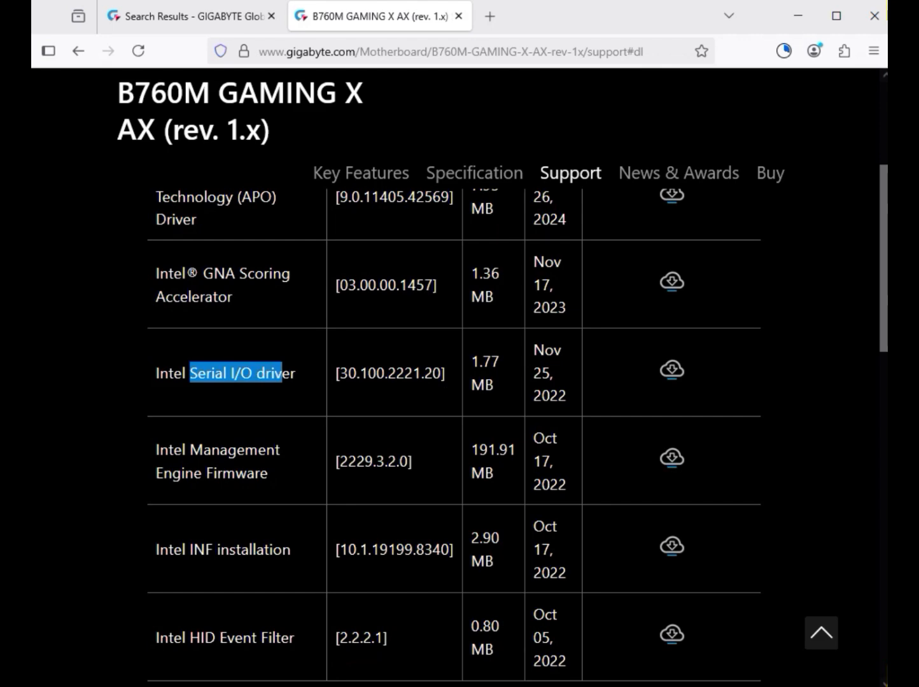
pyautogui.moveTo(189, 451); pyautogui.dragTo(272, 474)
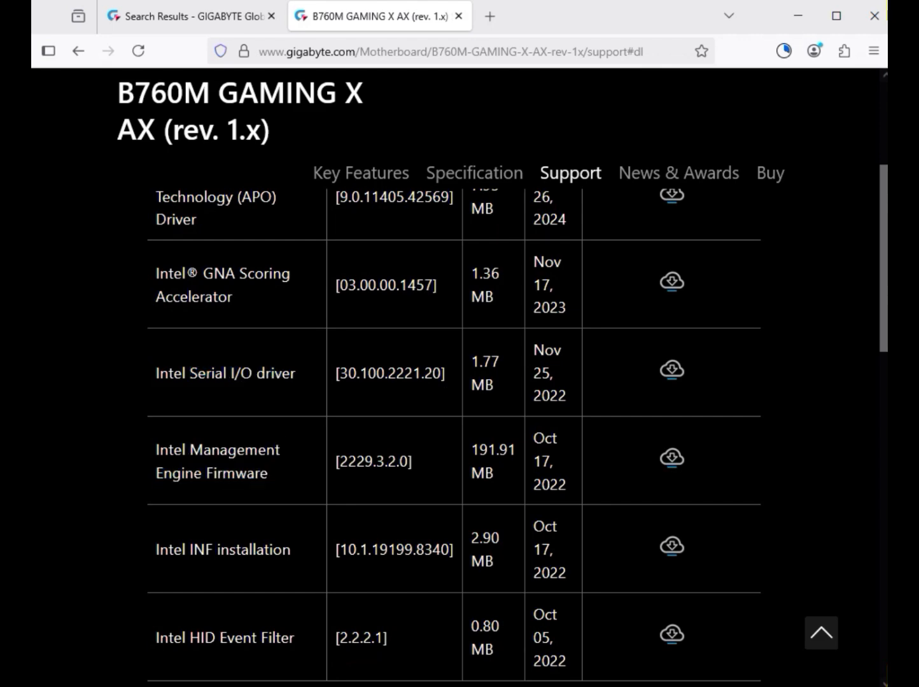
pyautogui.click(672, 457)
pyautogui.click(671, 369)
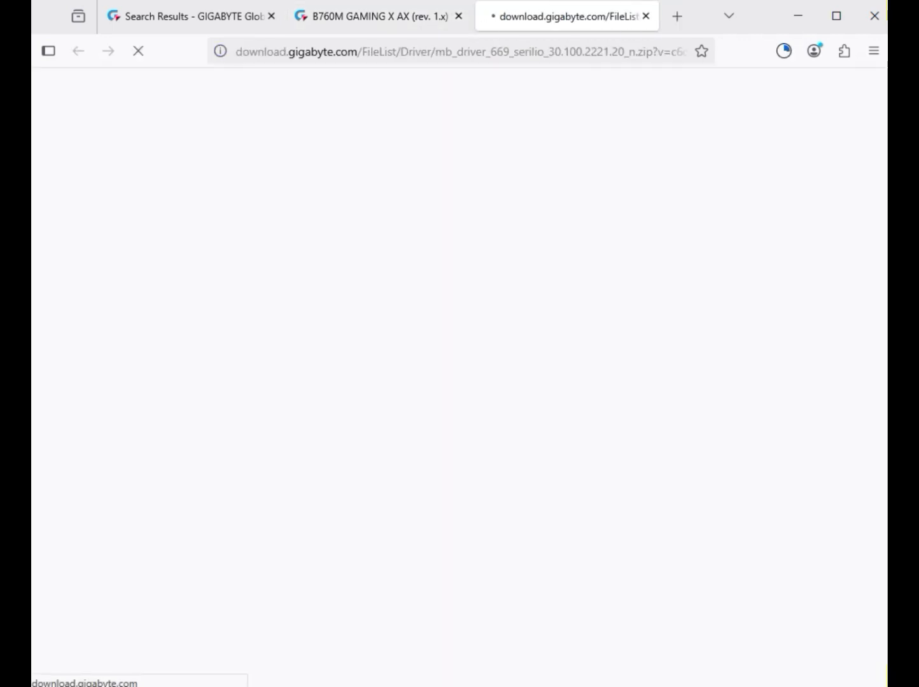
pyautogui.moveTo(231, 372); pyautogui.dragTo(569, 397)
# Step: Download the Realtek LAN Driver version 11.24.0318.2025 from the LAN drivers
pyautogui.scroll(-7, 454, 423)
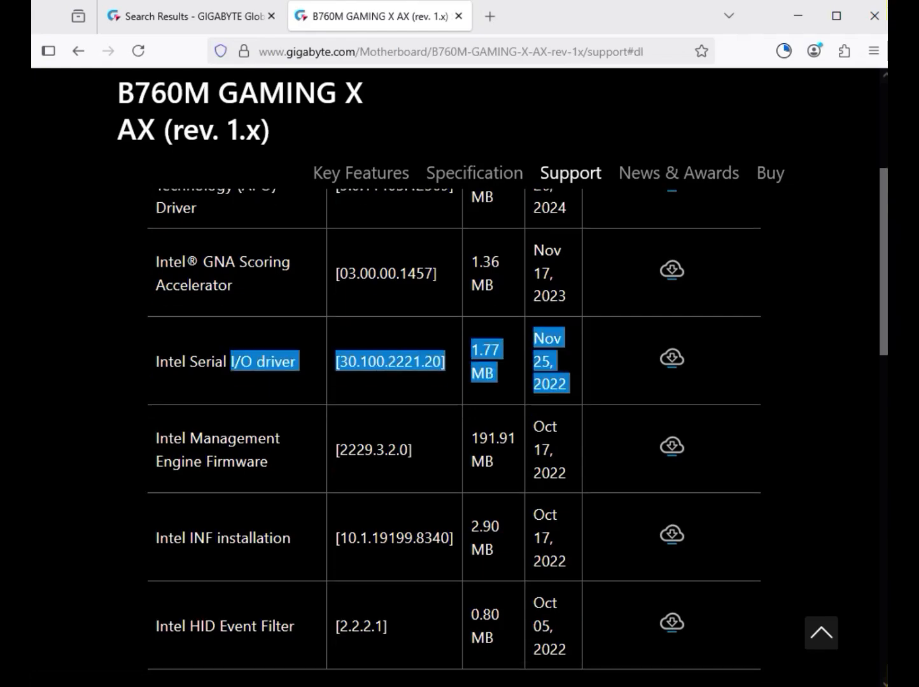
pyautogui.click(168, 289)
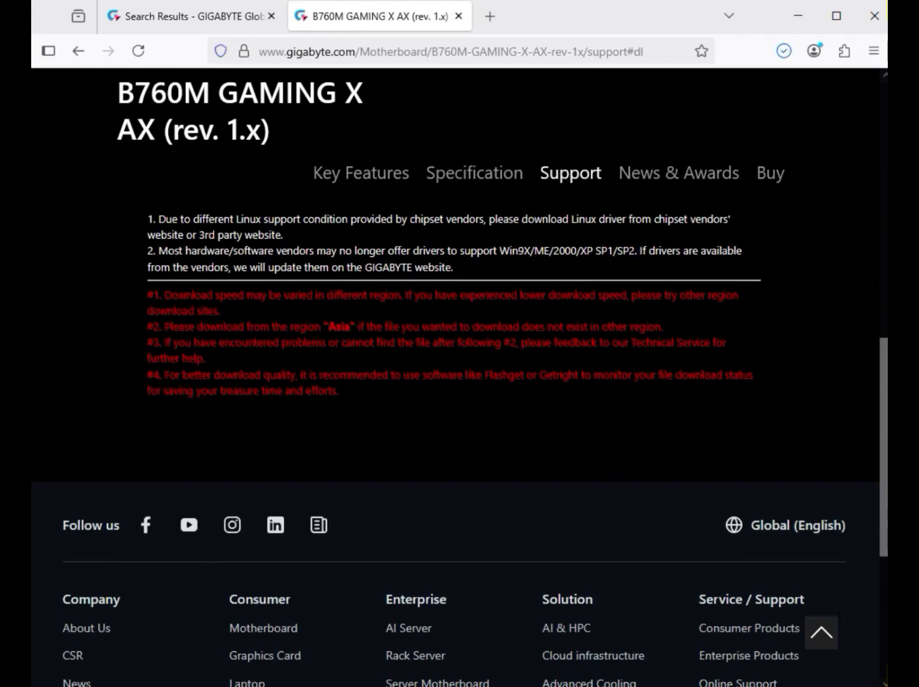
pyautogui.moveTo(154, 309); pyautogui.dragTo(668, 307)
pyautogui.click(669, 305)
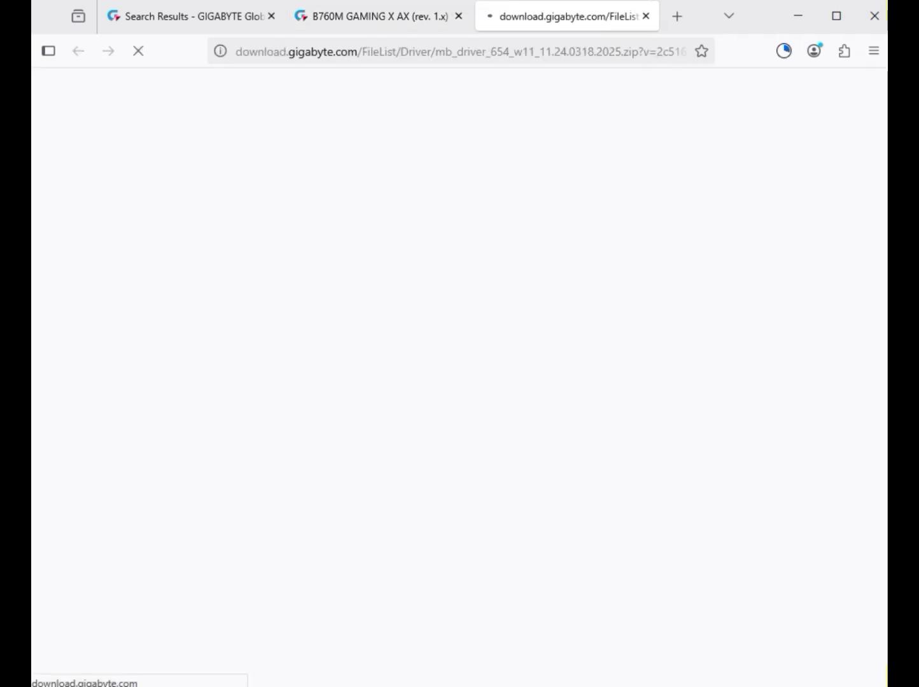
# Step: Download the Intel Graphic Driver from the VGA drivers
pyautogui.scroll(-1, 669, 305)
pyautogui.click(167, 503)
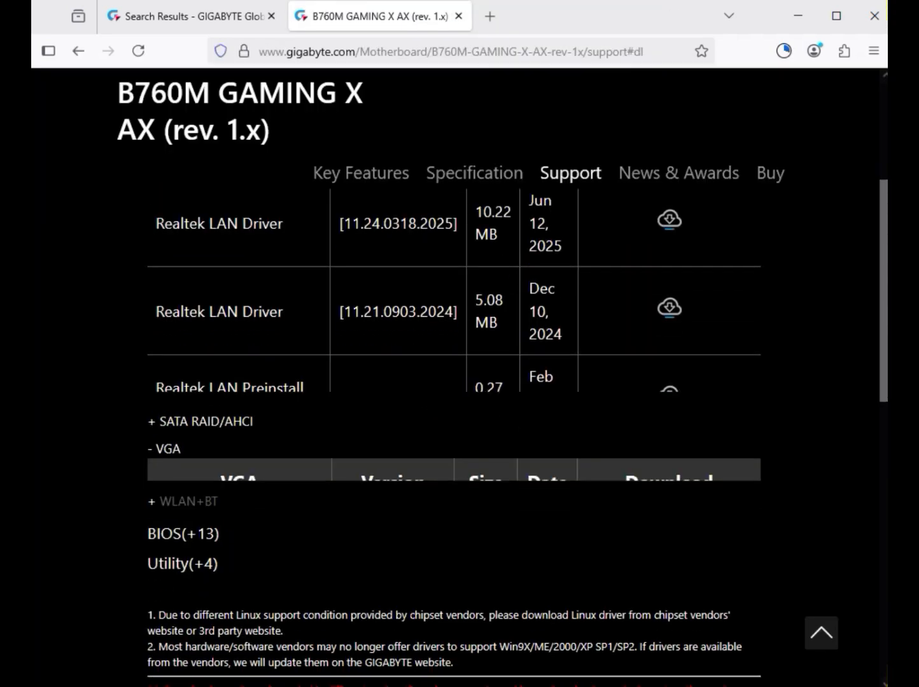
pyautogui.moveTo(155, 364); pyautogui.dragTo(669, 360)
pyautogui.click(669, 361)
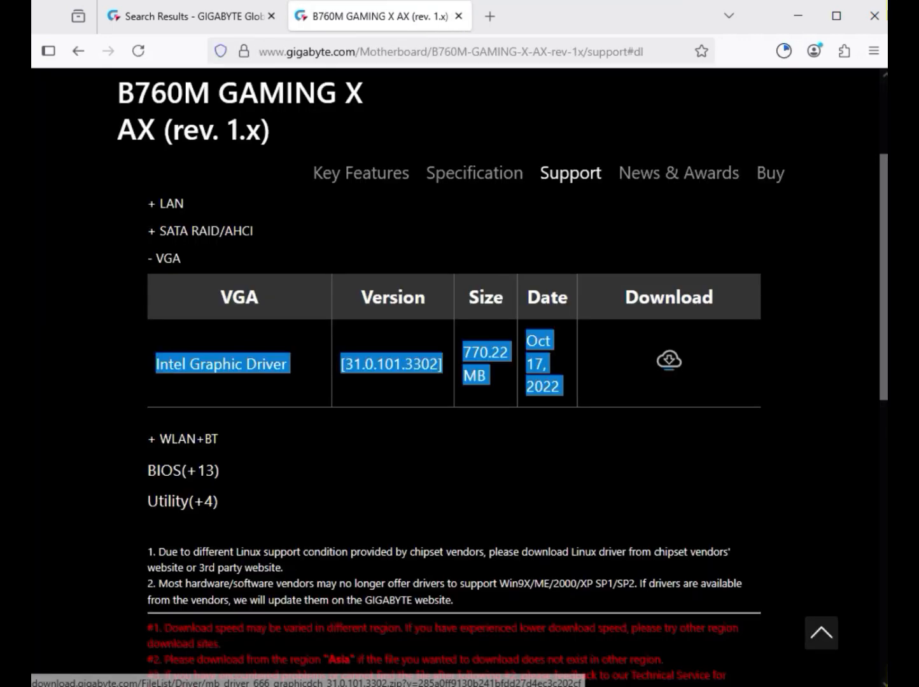
# Step: Download the Intel Bluetooth Driver version 23.140.0.5 and the Intel WIFI driver version 23.130.0.6 from the WLAN+BT drivers
pyautogui.click(182, 439)
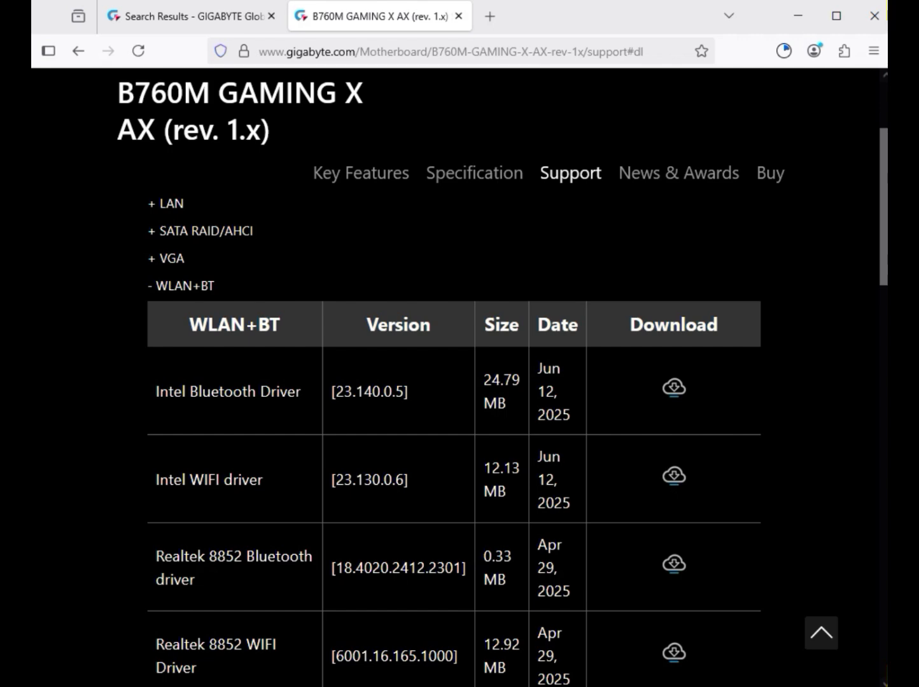
pyautogui.moveTo(156, 391); pyautogui.dragTo(301, 392)
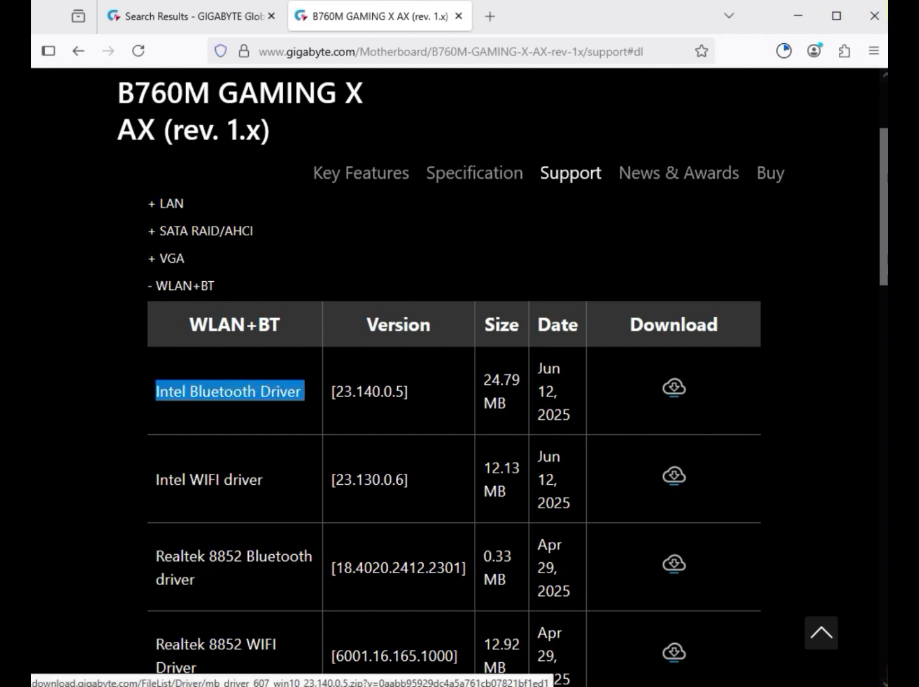
pyautogui.click(675, 389)
pyautogui.moveTo(186, 480); pyautogui.dragTo(576, 502)
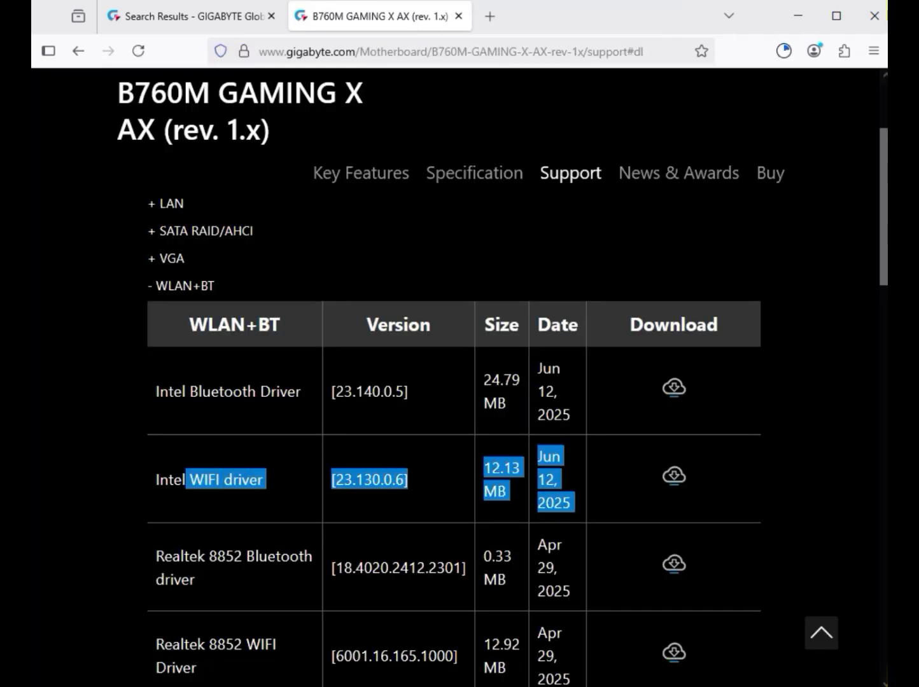
pyautogui.click(674, 477)
# Step: Check the browser's downloads and look over the driver files in File Explorer's Downloads folder
pyautogui.scroll(-3, 453, 439)
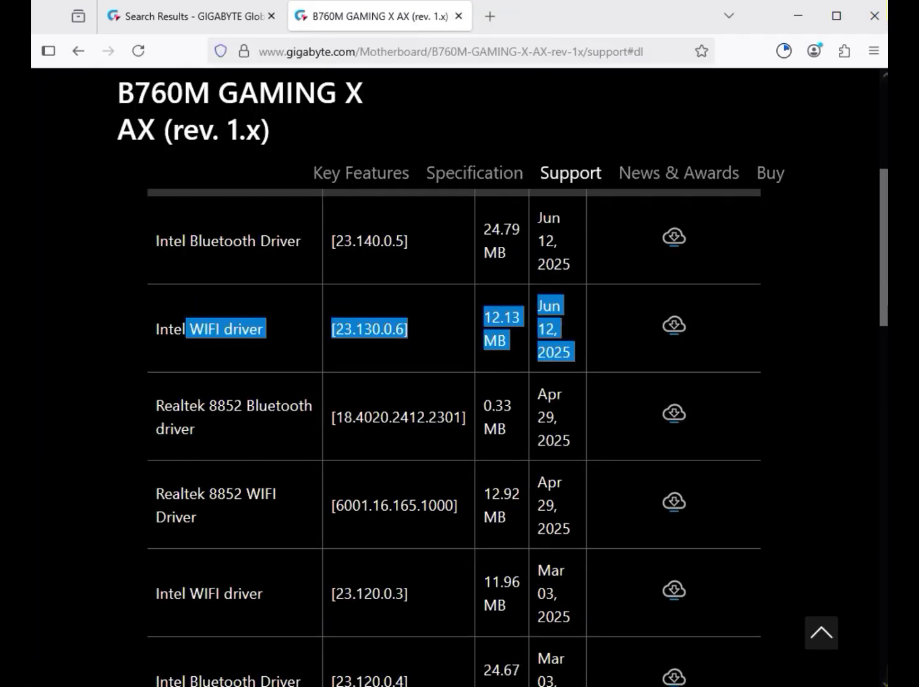
pyautogui.scroll(7, 453, 440)
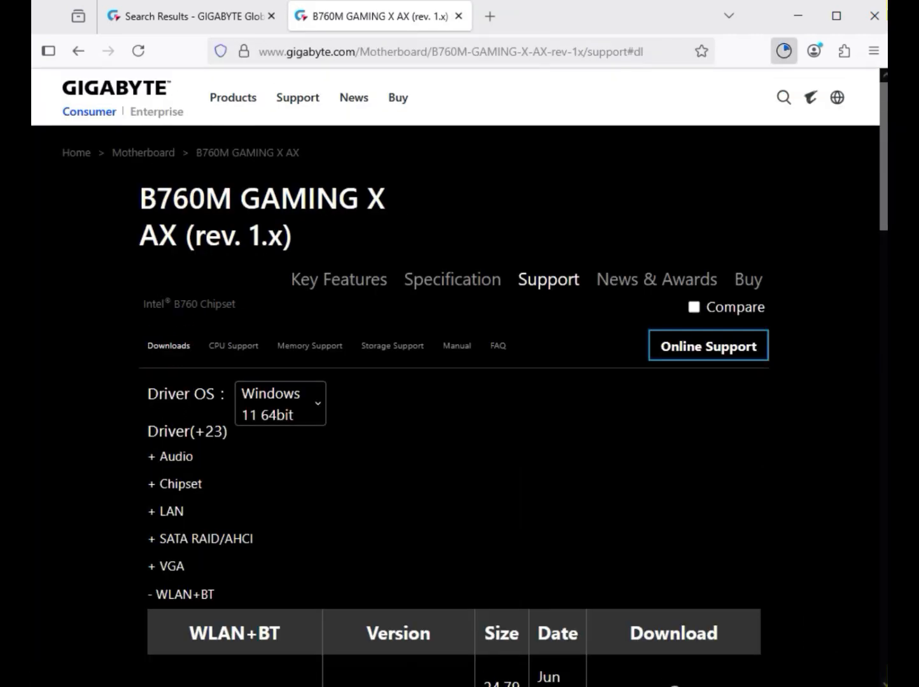
pyautogui.click(784, 51)
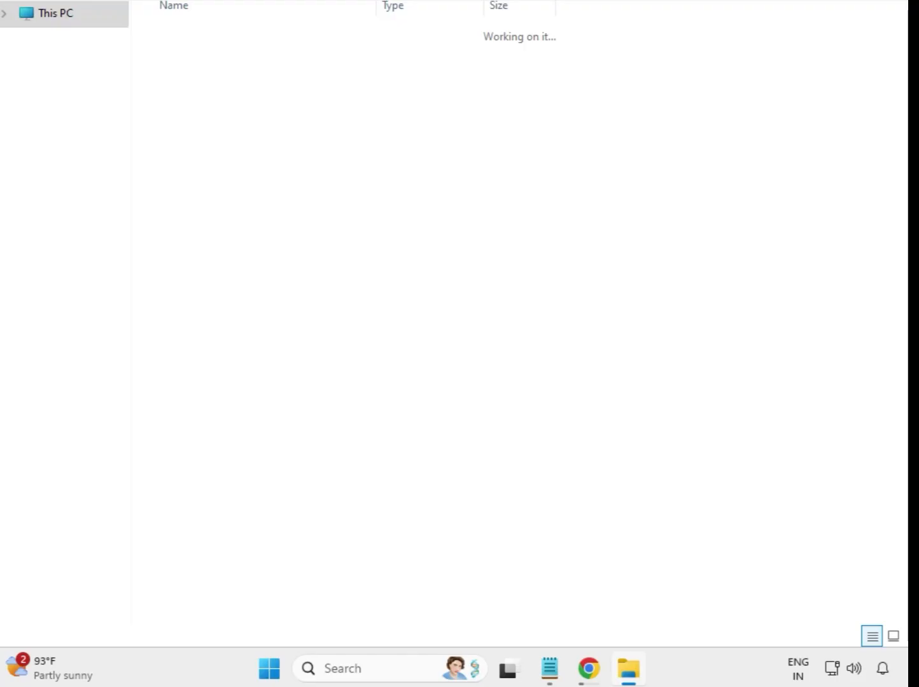
pyautogui.moveTo(337, 409); pyautogui.dragTo(313, 176)
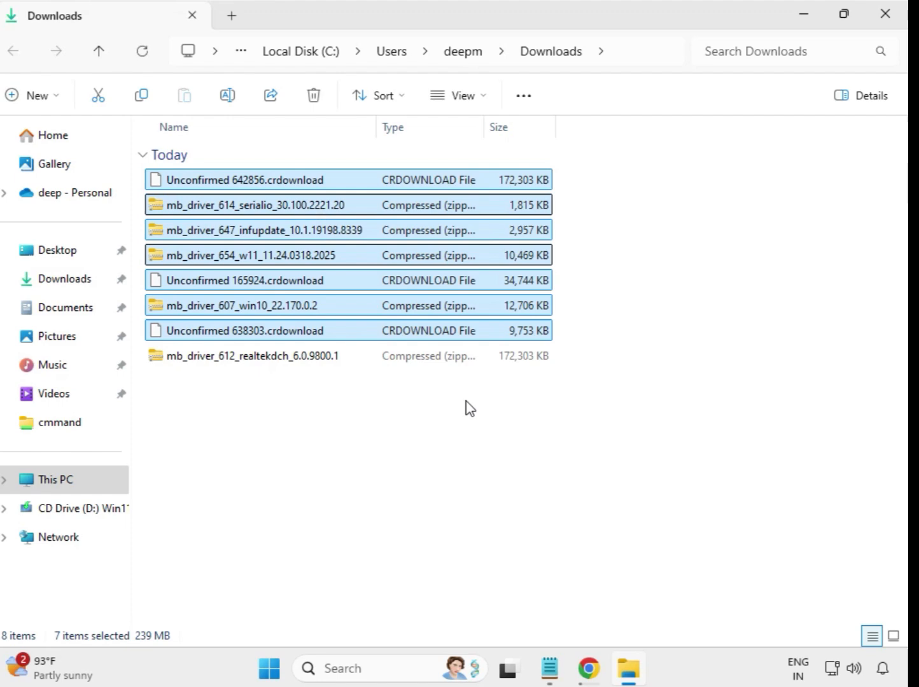
pyautogui.click(494, 422)
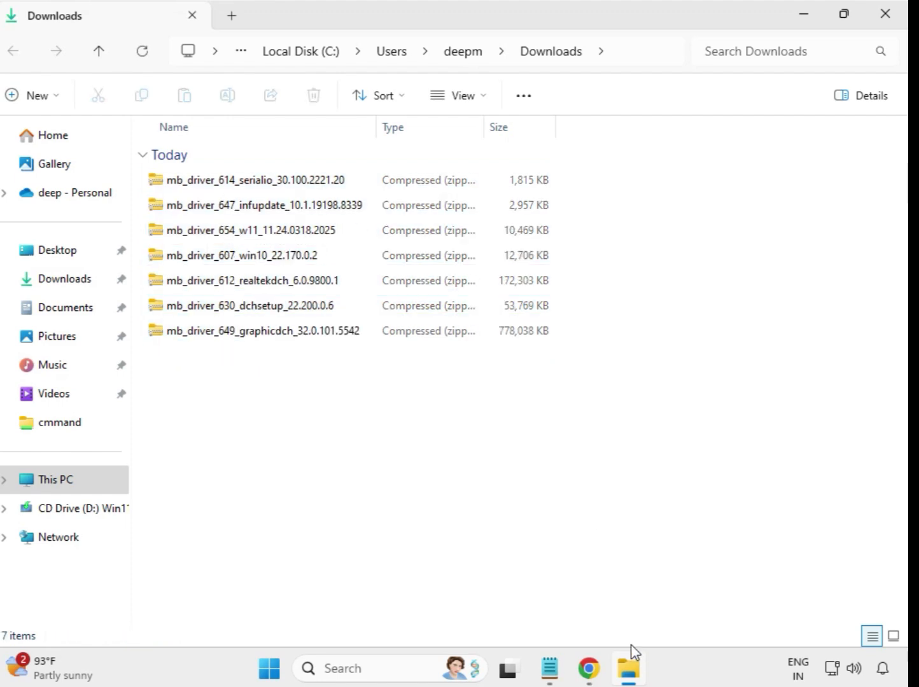
# Step: Extract the mb_driver_614_serialio_30.100.2221.20 archive into its own folder in Downloads and close the extracted folder's window
pyautogui.click(237, 181)
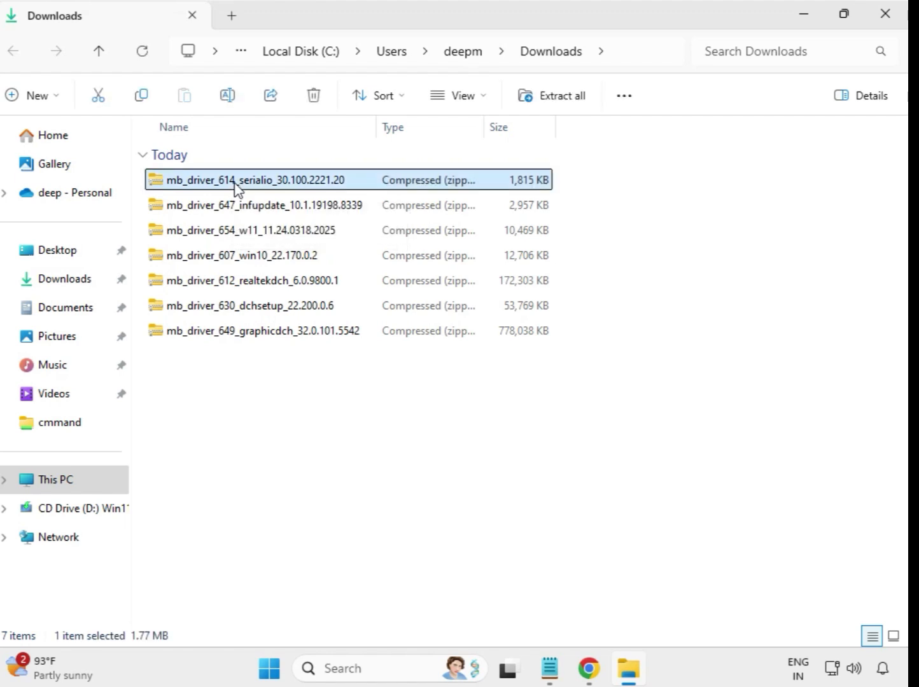
pyautogui.rightClick(237, 181)
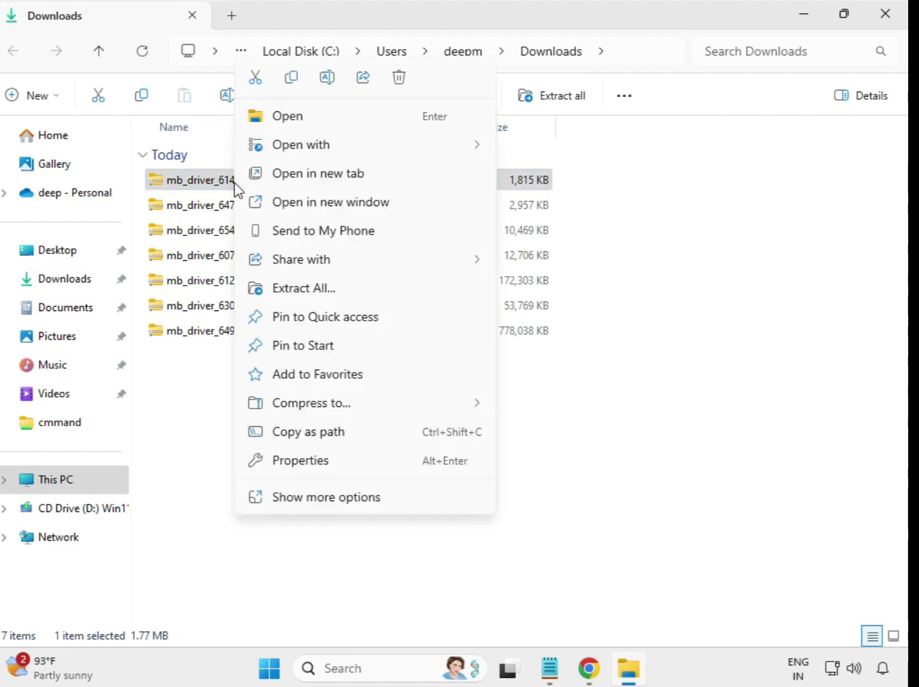
pyautogui.click(305, 289)
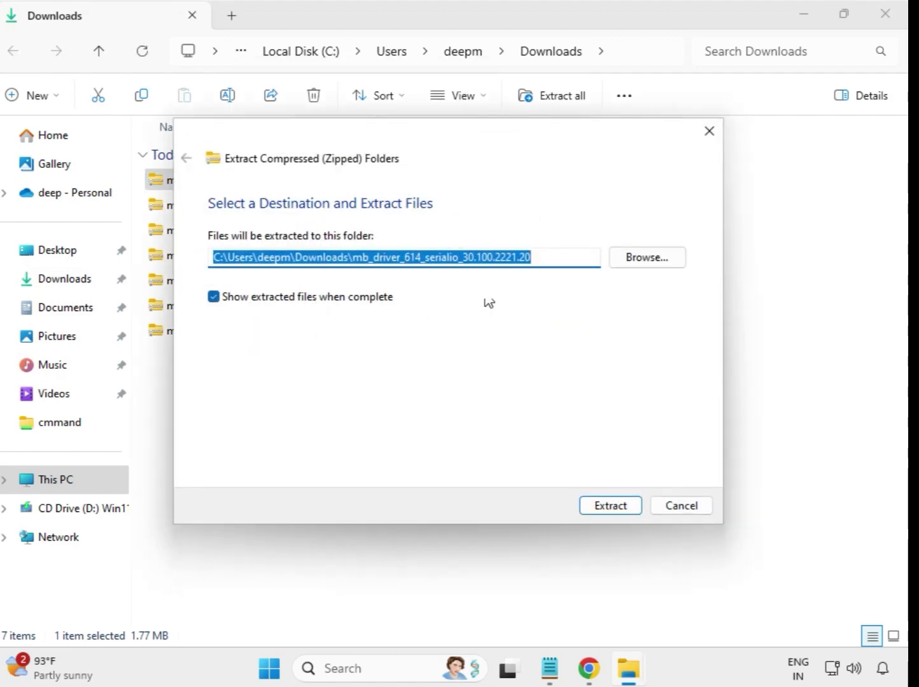
pyautogui.click(611, 506)
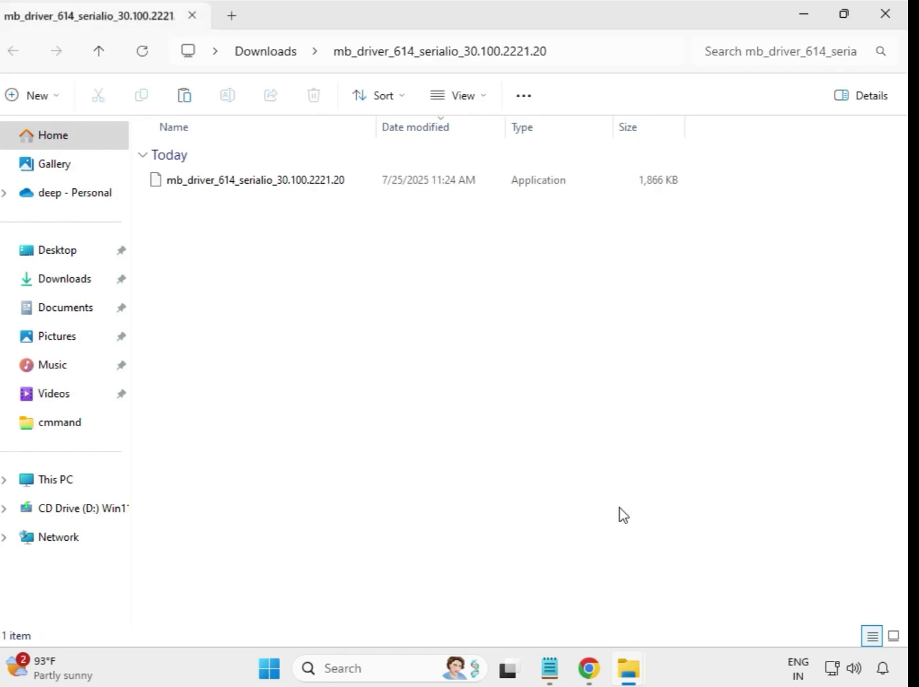
pyautogui.click(887, 25)
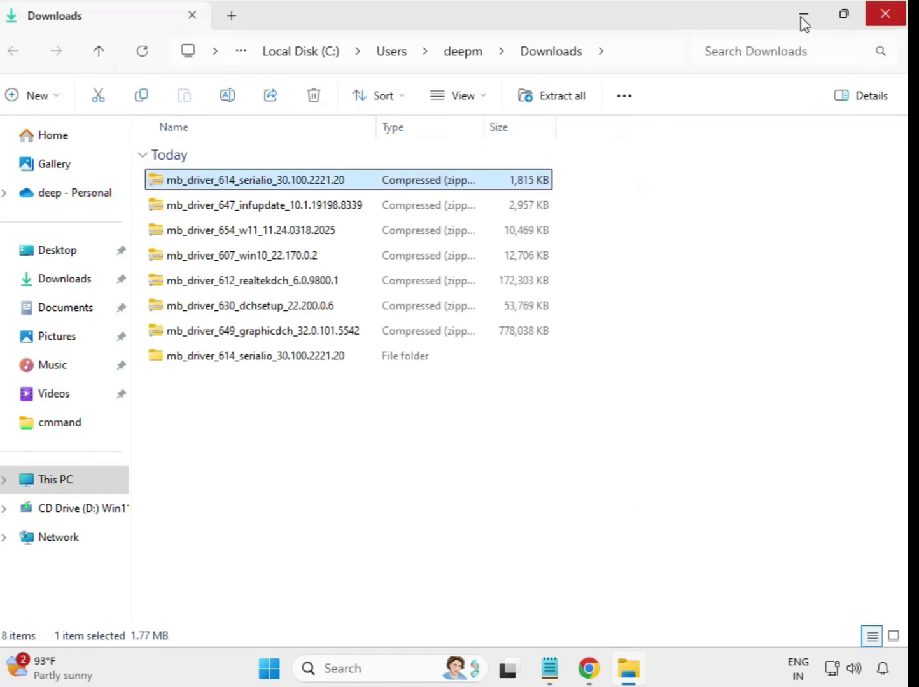
pyautogui.click(242, 369)
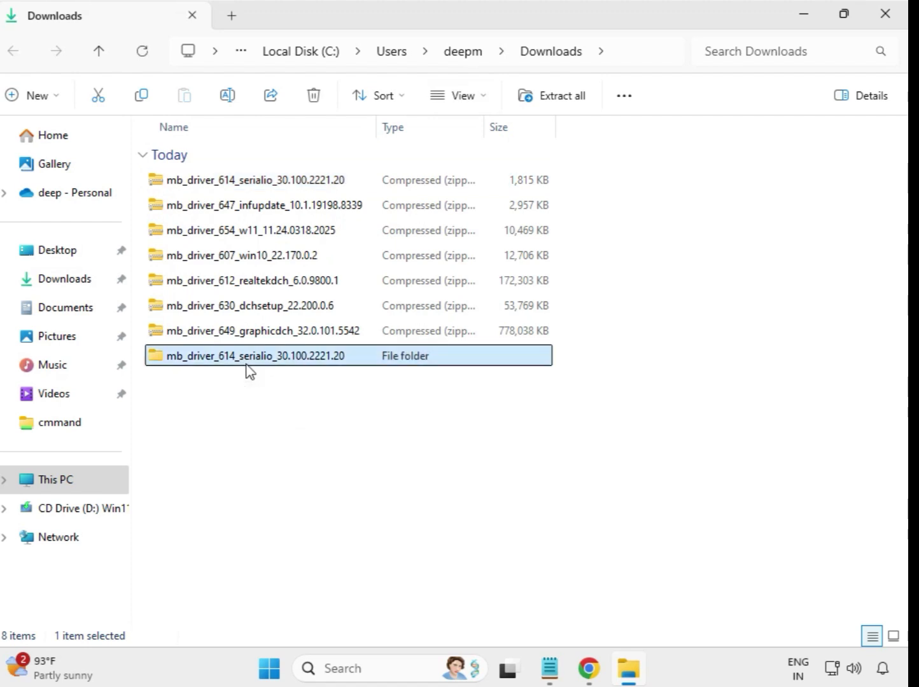
# Step: Extract the mb_driver_647_infupdate_10.1.19198.8339 archive into its own folder in Downloads and close the extracted folder's window
pyautogui.click(242, 213)
pyautogui.rightClick(240, 212)
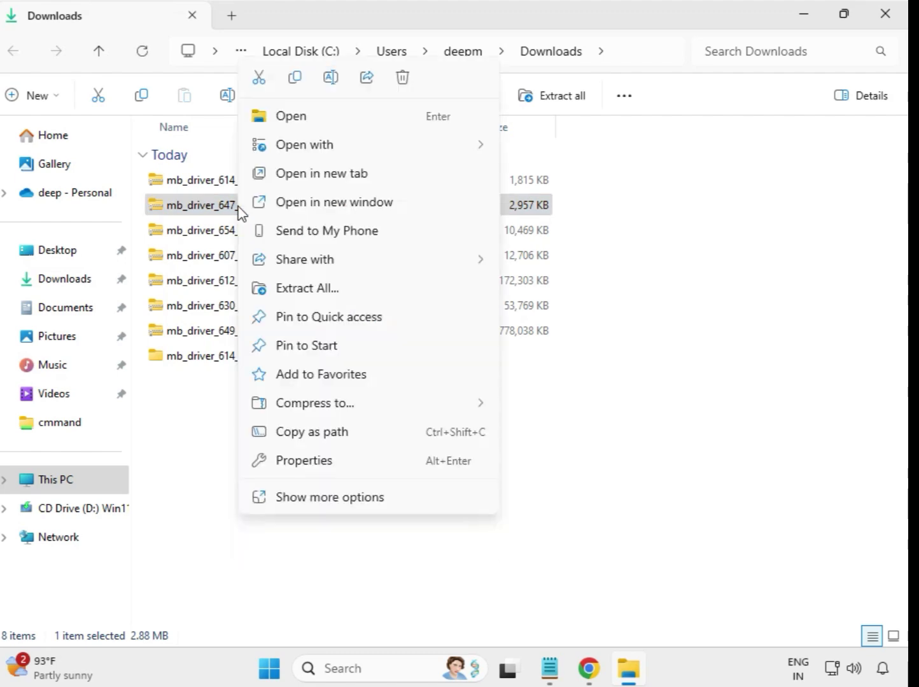
pyautogui.click(311, 296)
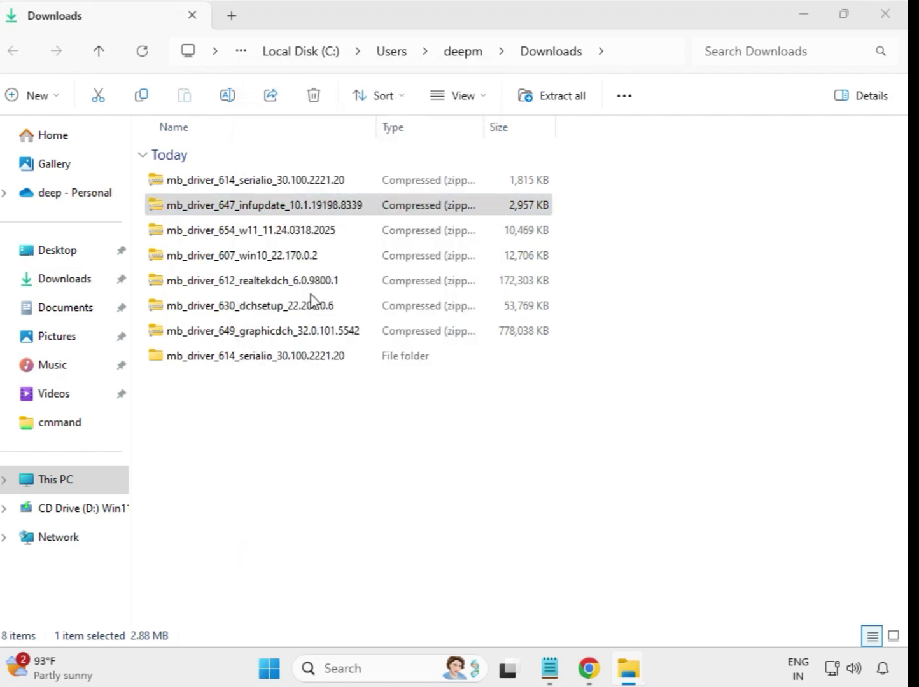
pyautogui.click(601, 513)
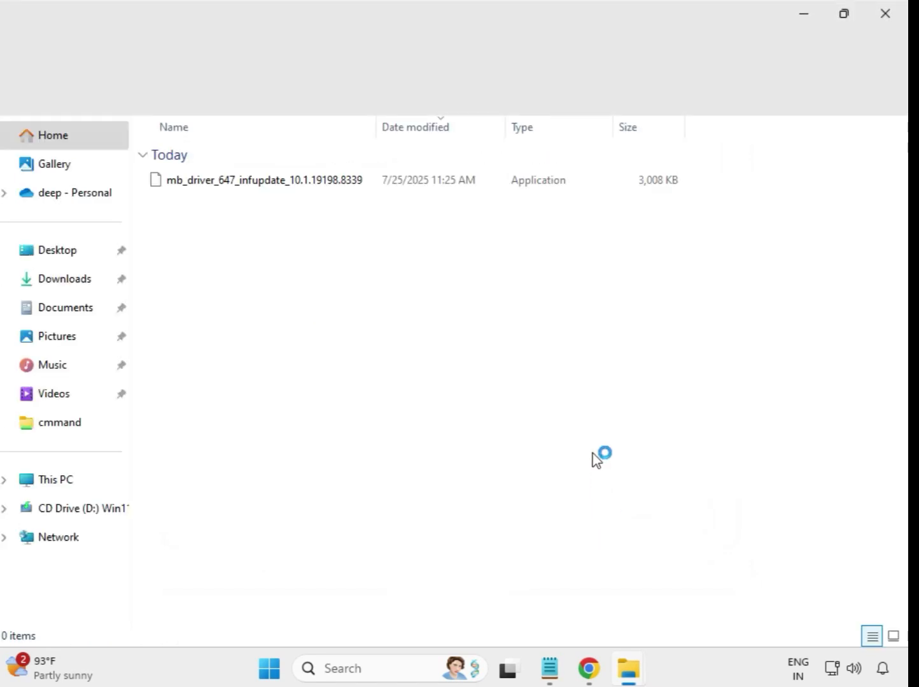
pyautogui.click(885, 22)
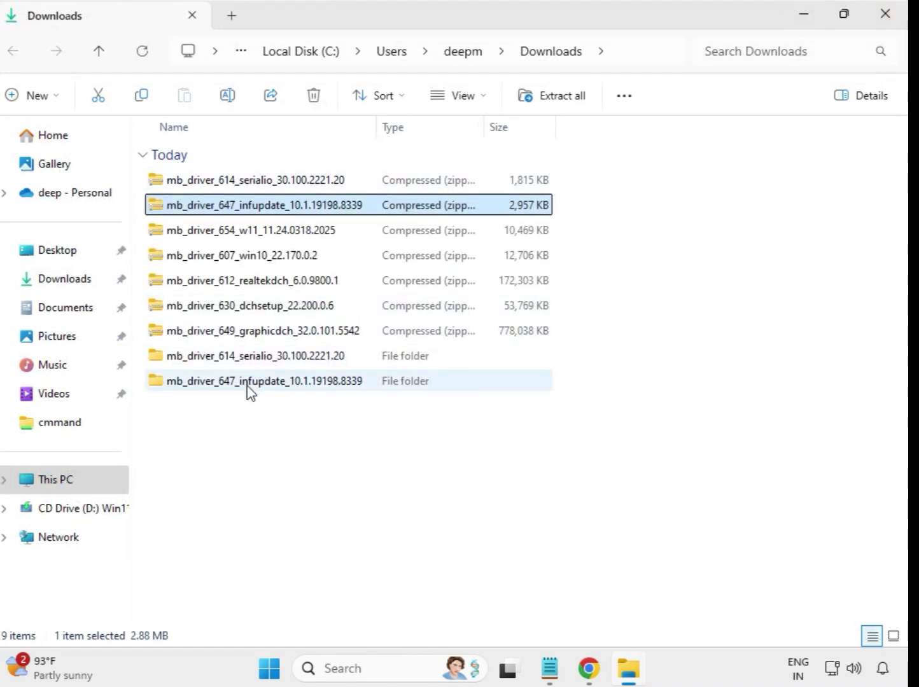
# Step: Extract the mb_driver_654_w11_11.24.0318.2025 archive into its own folder in Downloads and close the extracted folder's window
pyautogui.click(234, 237)
pyautogui.rightClick(234, 236)
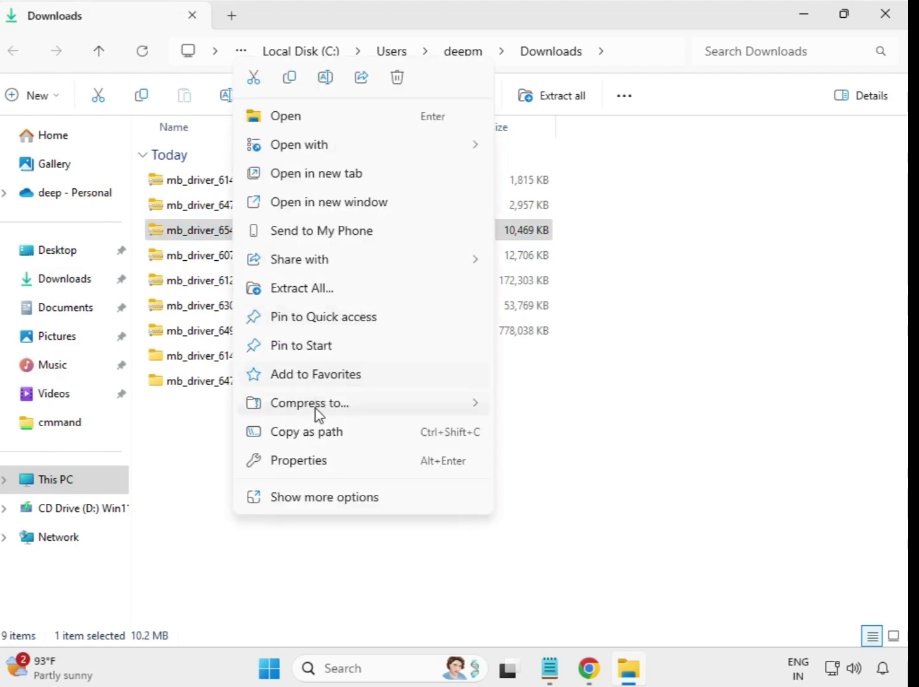
pyautogui.click(313, 289)
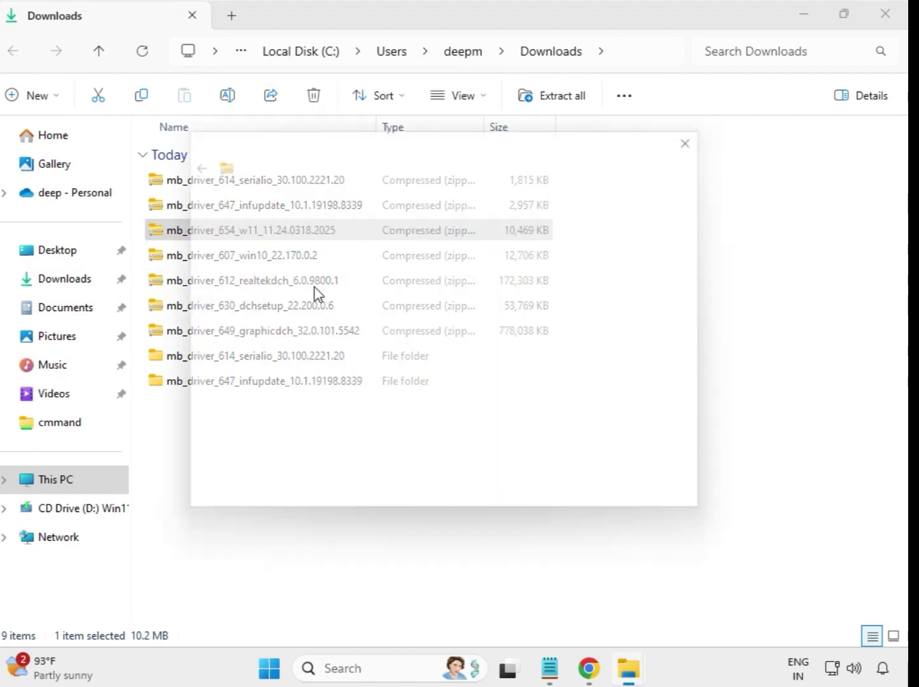
pyautogui.click(597, 506)
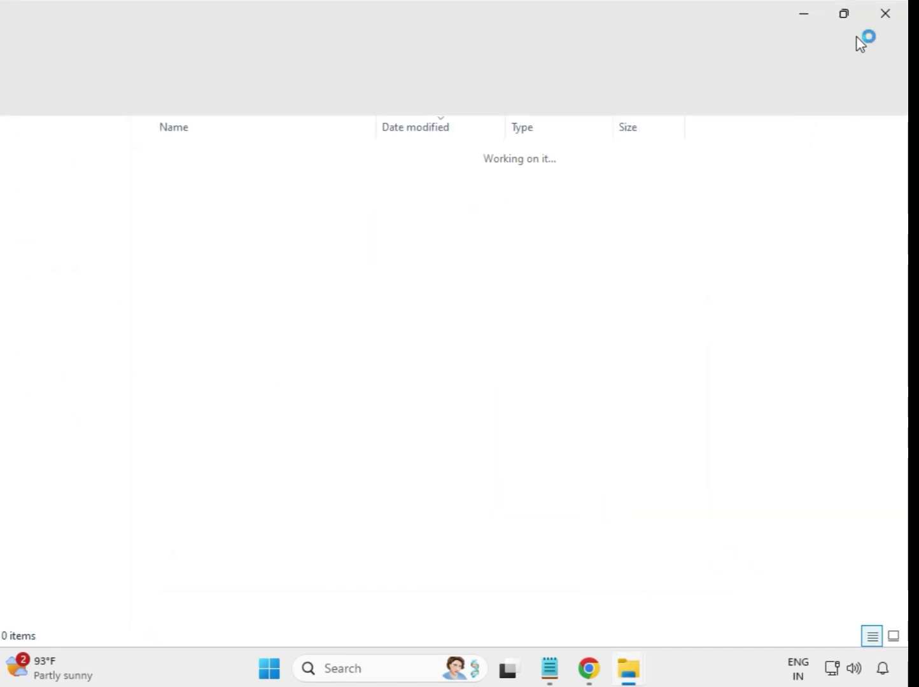
pyautogui.click(888, 19)
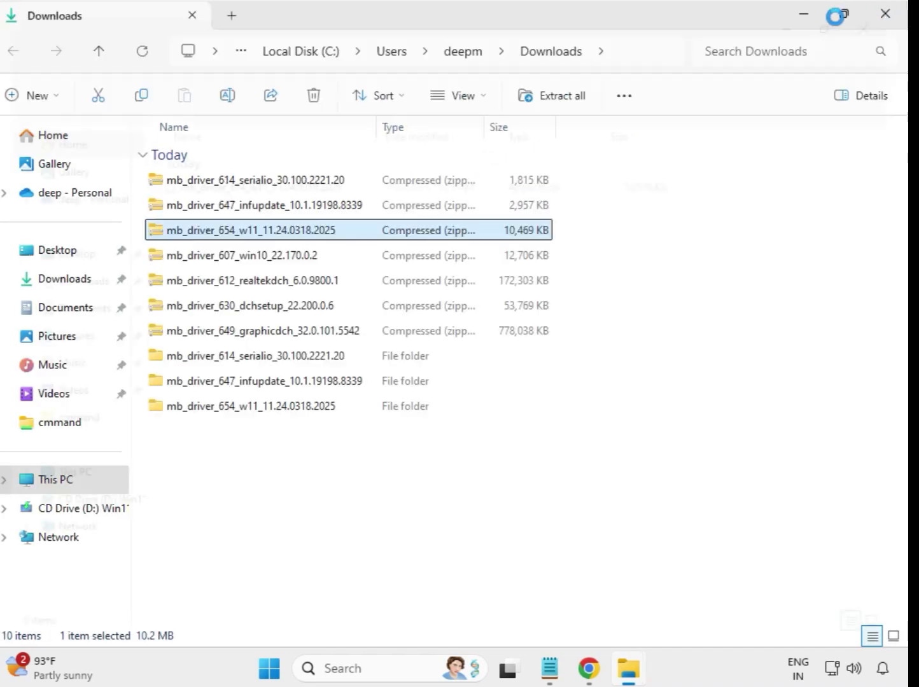
# Step: Extract the mb_driver_607_win10_22.170.0.2 archive into its own folder in Downloads and close the extracted folder's window
pyautogui.click(209, 257)
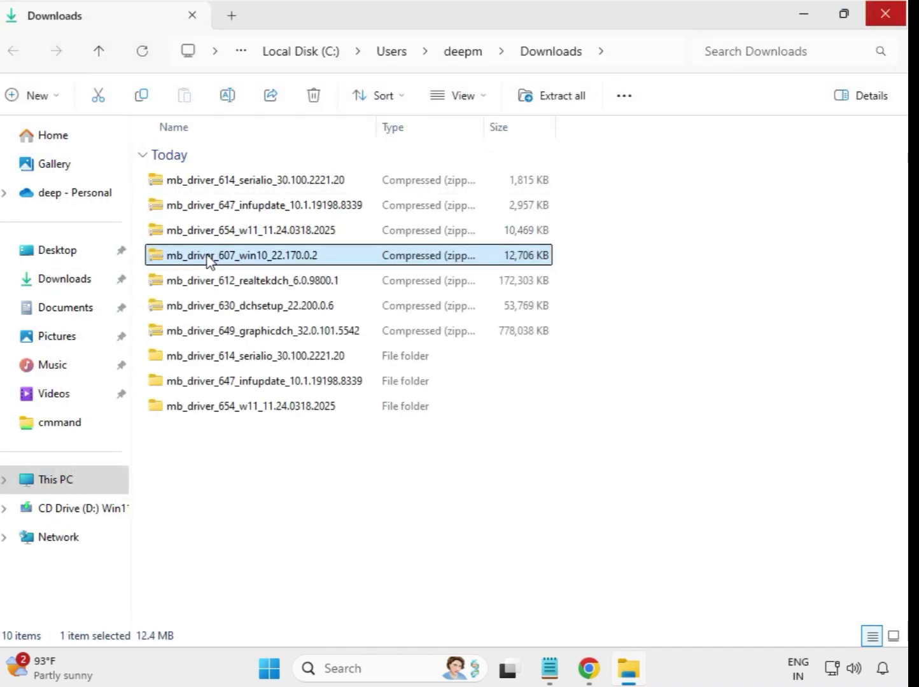
pyautogui.rightClick(209, 258)
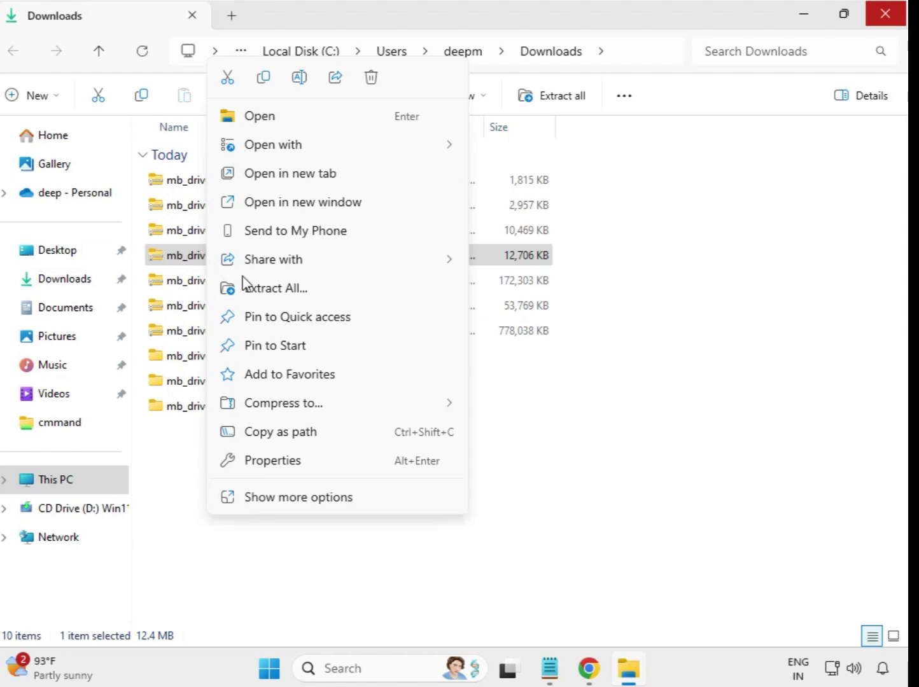
pyautogui.click(282, 293)
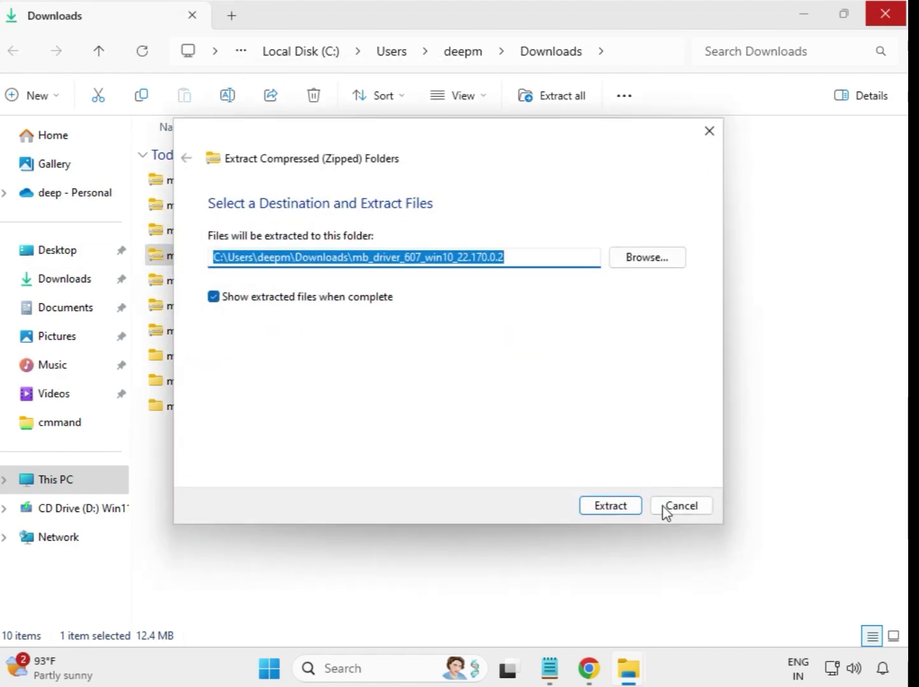
pyautogui.click(616, 507)
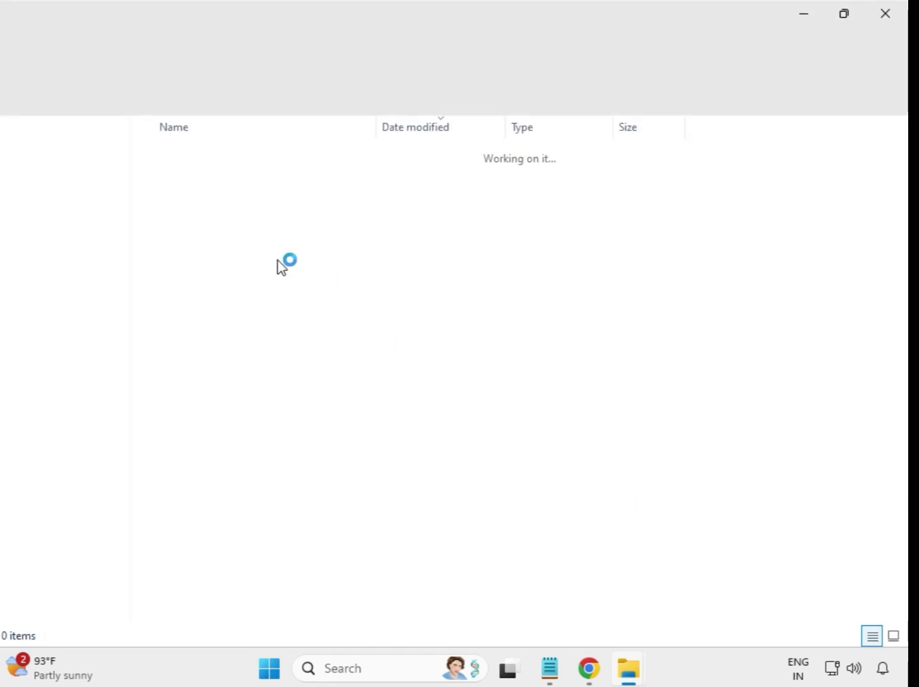
pyautogui.click(898, 13)
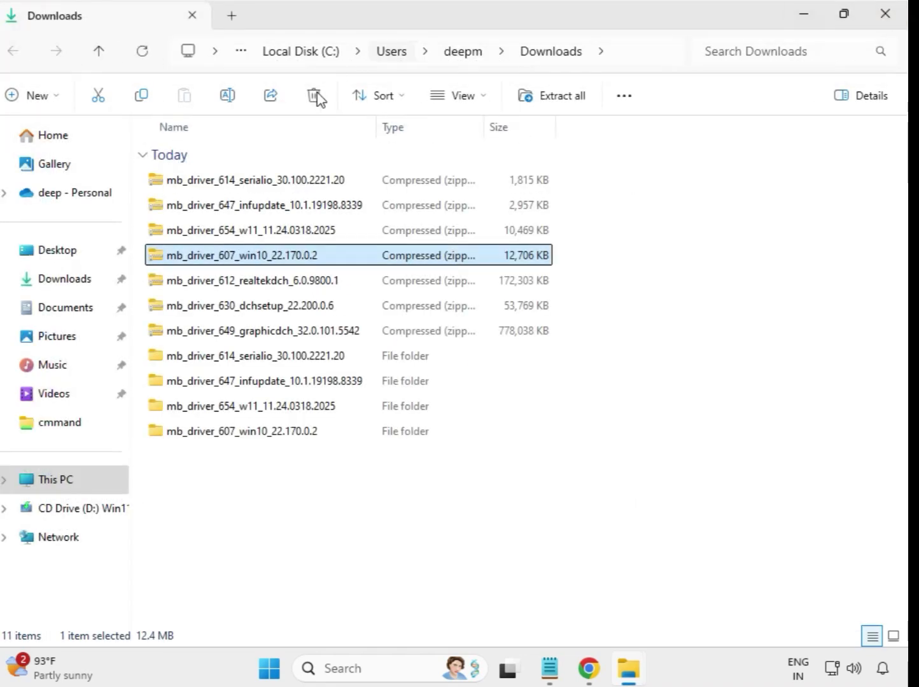
# Step: Extract the mb_driver_612_realtekdch_6.0.9800.1 archive into its own folder in Downloads and close the extracted folder's window
pyautogui.click(261, 288)
pyautogui.rightClick(262, 289)
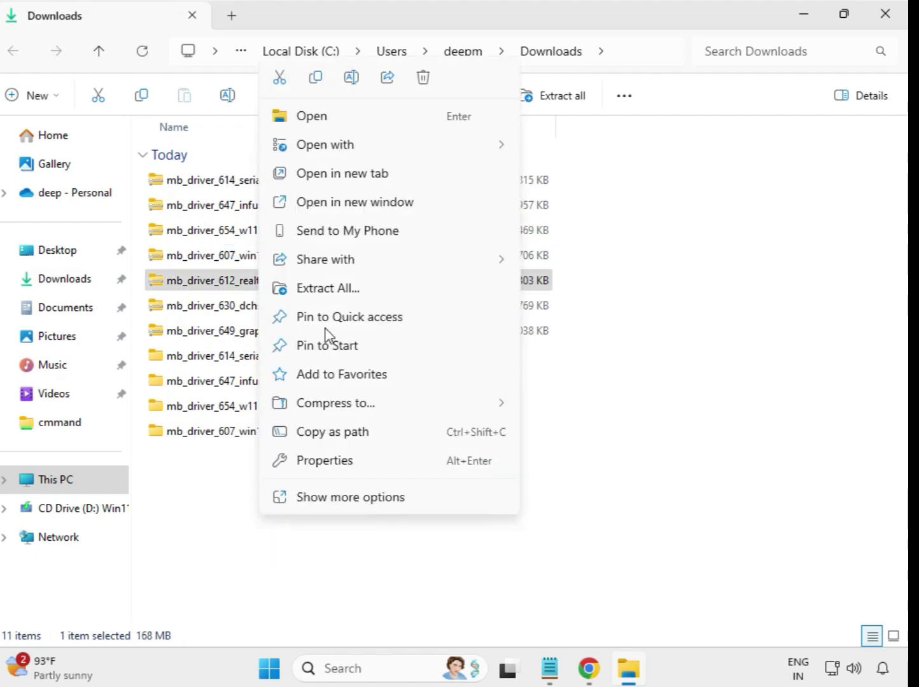
pyautogui.click(357, 293)
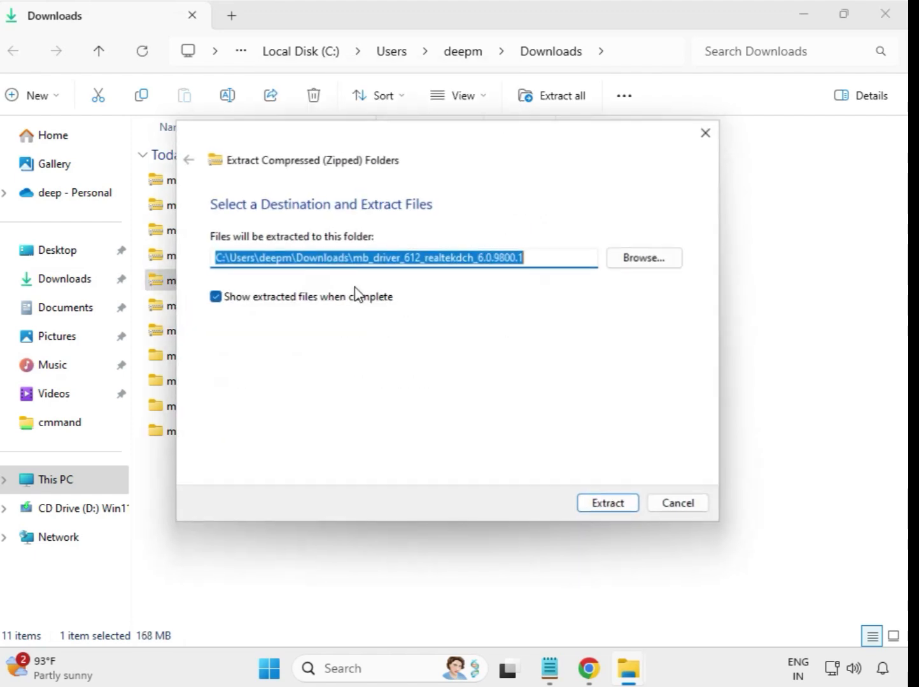
pyautogui.click(602, 507)
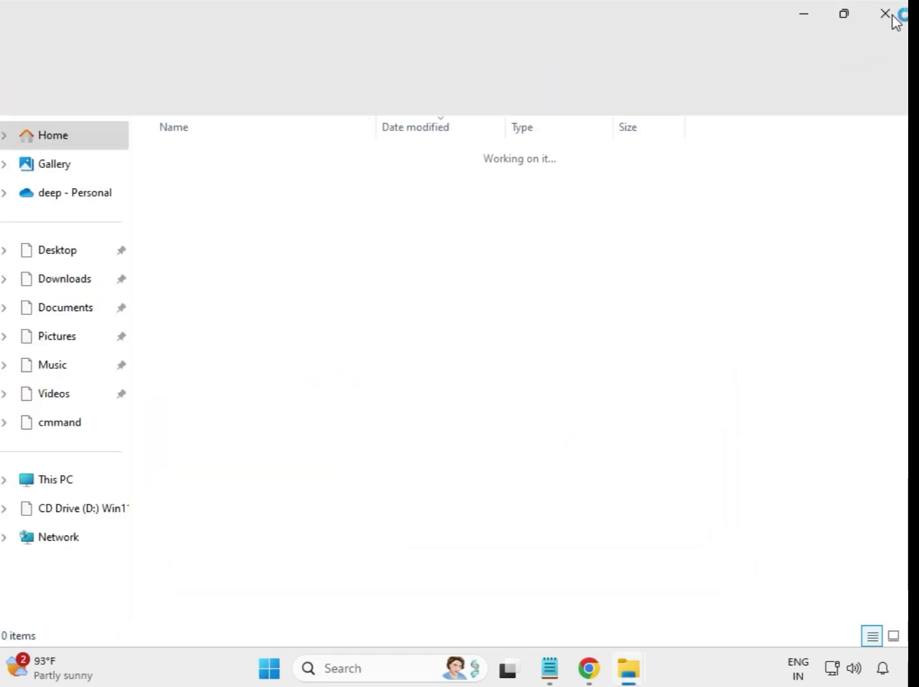
pyautogui.click(889, 19)
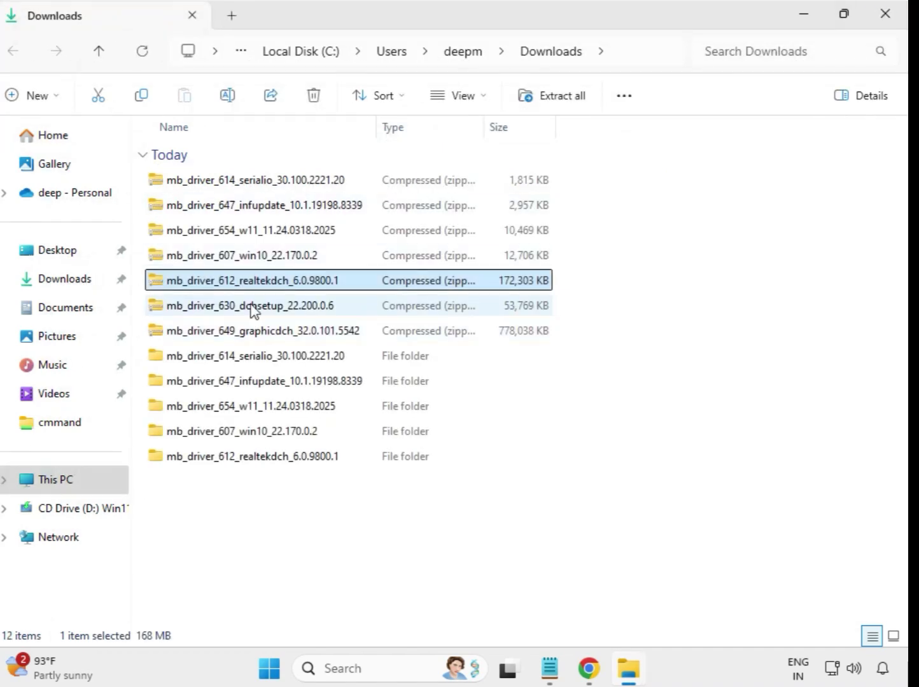
# Step: Extract the mb_driver_630_dchsetup_22.200.0.6 archive into its own folder in Downloads and close the extracted folder's window
pyautogui.click(255, 308)
pyautogui.rightClick(253, 310)
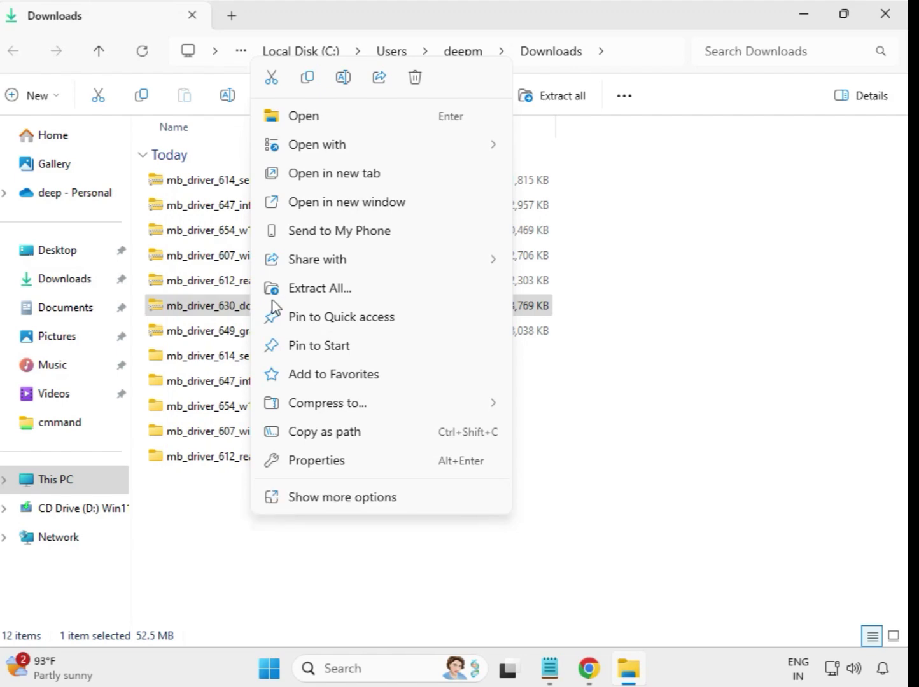
pyautogui.click(317, 296)
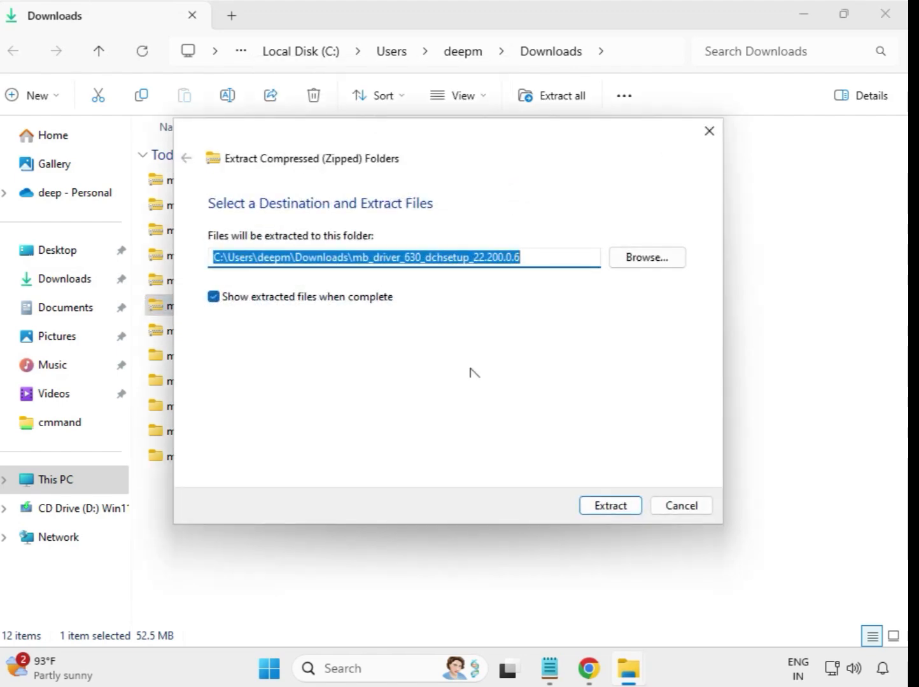
pyautogui.click(588, 506)
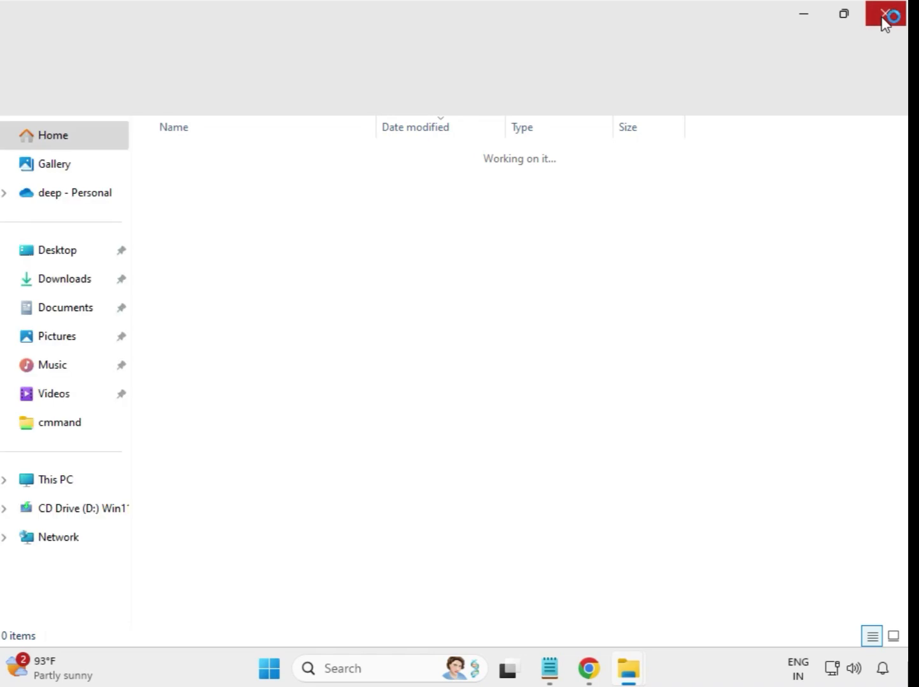
pyautogui.click(886, 19)
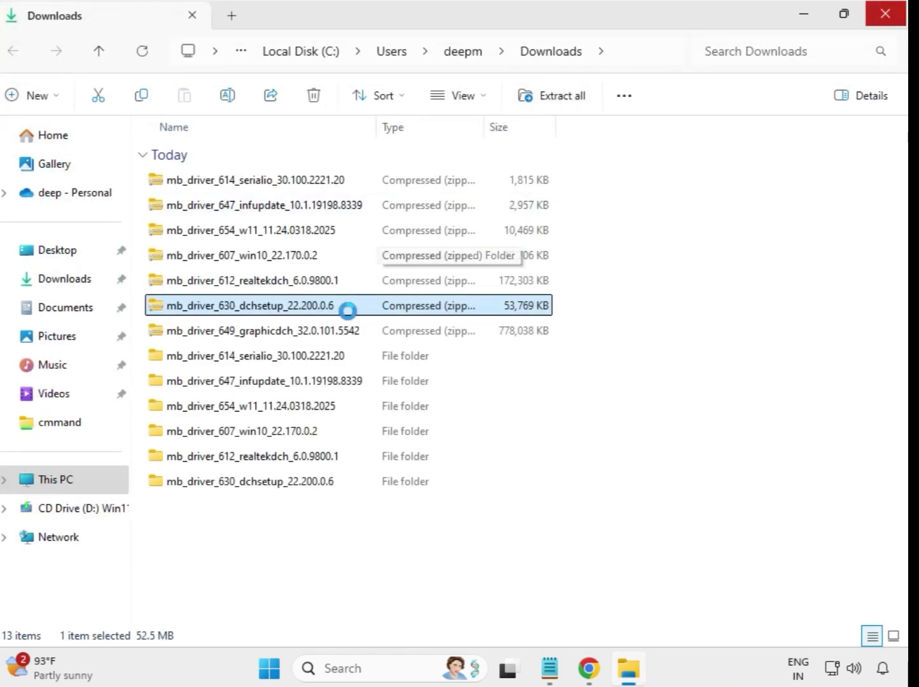
# Step: Extract the mb_driver_649_graphicdch_32.0.101.5542 archive into its own folder in Downloads and close the extracted folder's window
pyautogui.click(278, 336)
pyautogui.rightClick(278, 338)
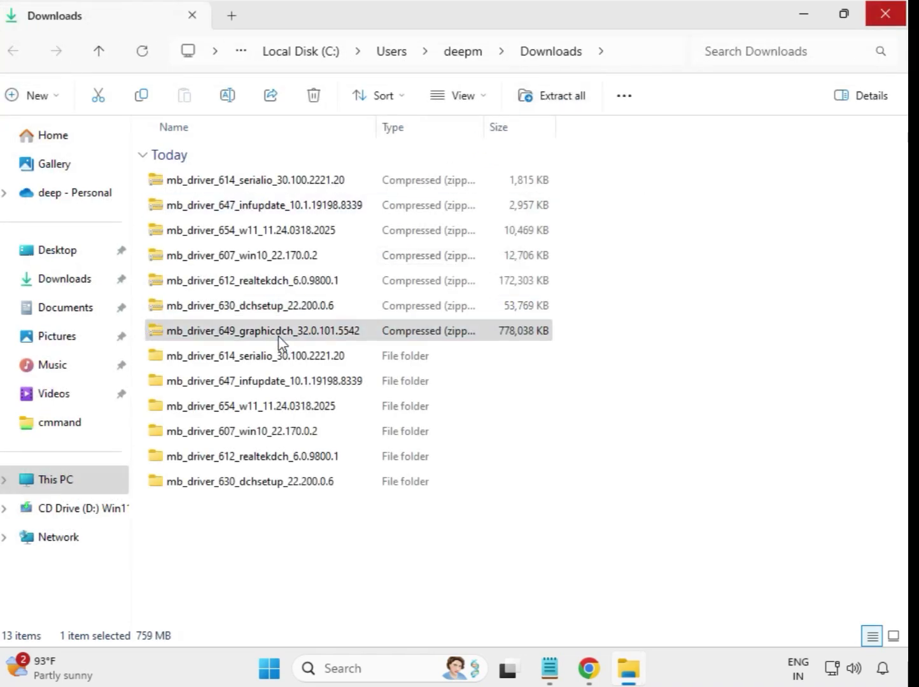
pyautogui.click(358, 288)
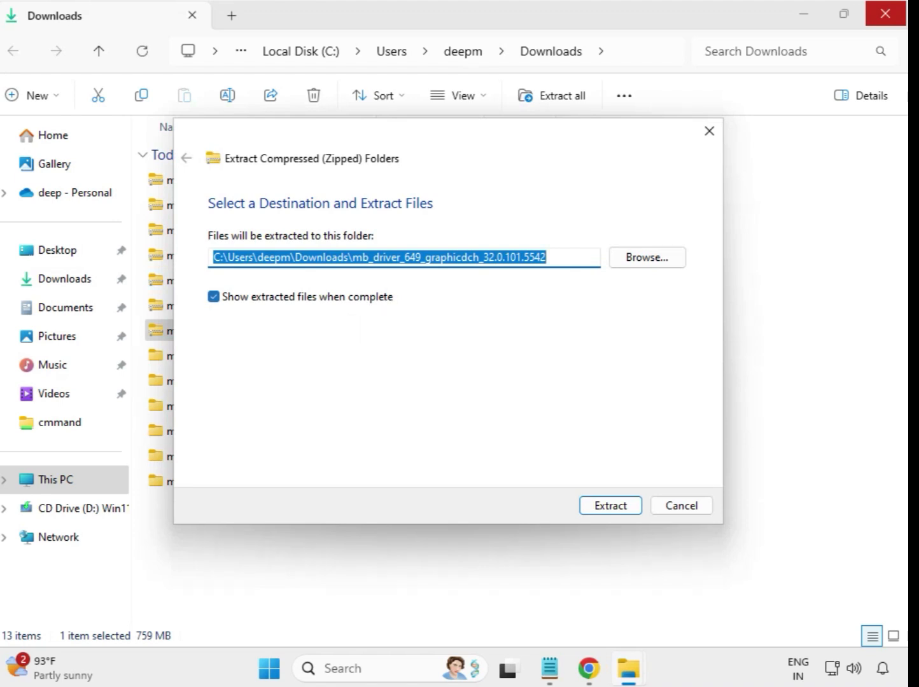
pyautogui.click(609, 506)
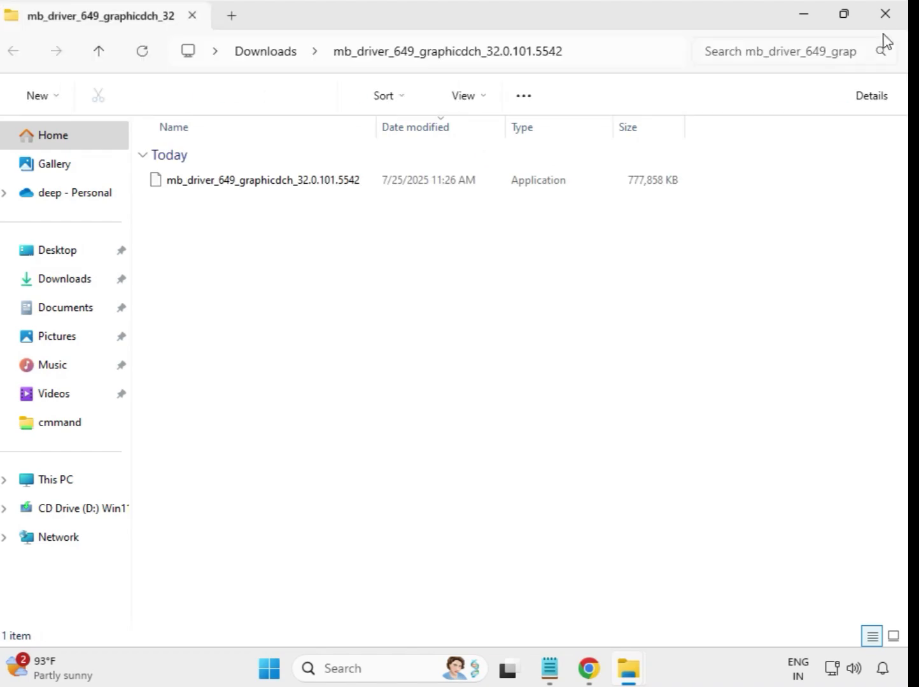
pyautogui.click(885, 20)
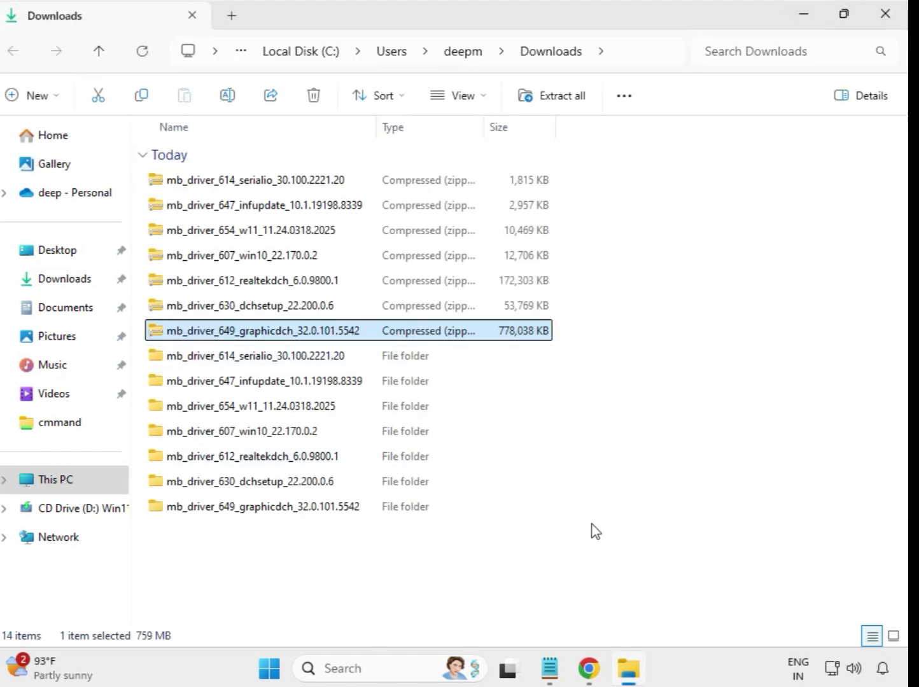
# Step: Refresh the Downloads folder listing and look over the extracted driver folders
pyautogui.click(586, 546)
pyautogui.rightClick(339, 547)
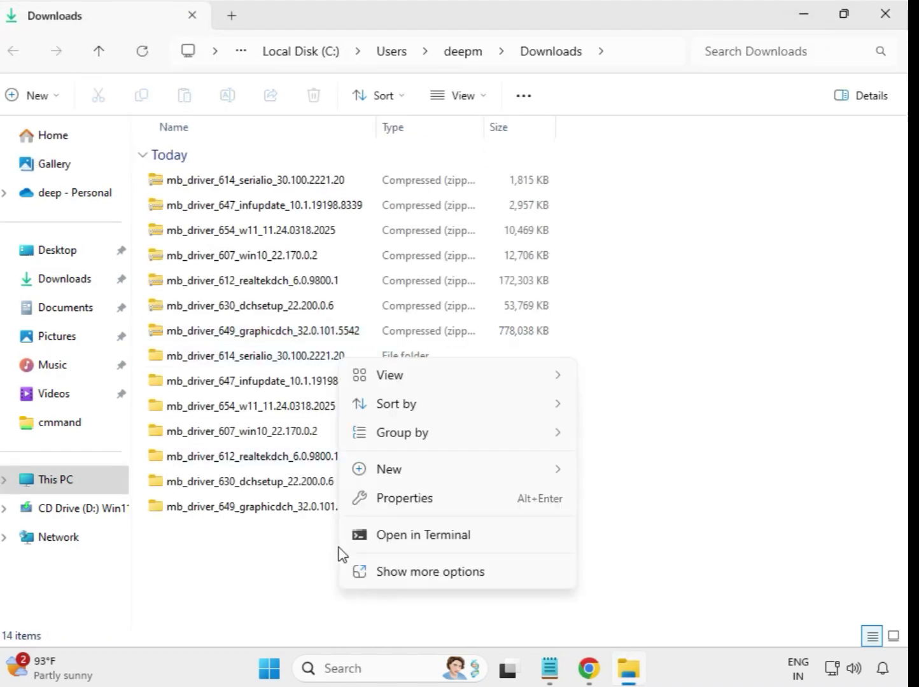
pyautogui.click(443, 571)
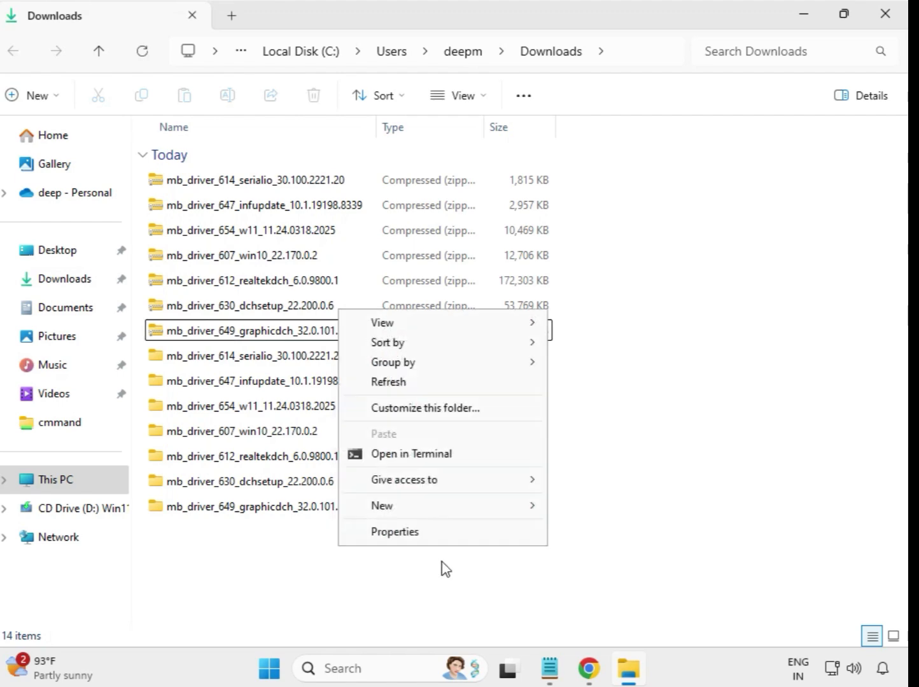
pyautogui.click(395, 383)
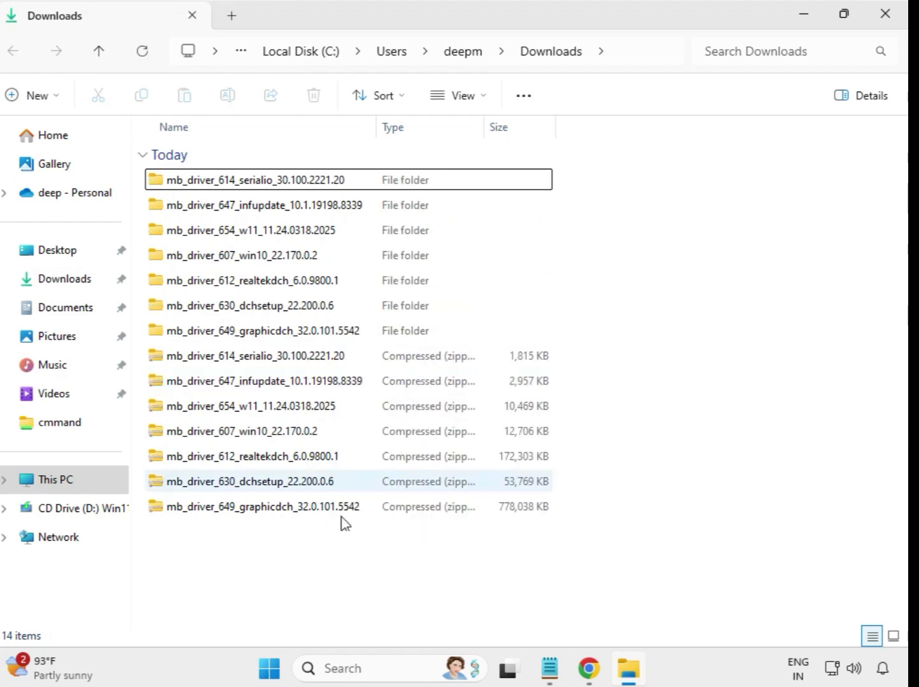
pyautogui.click(500, 325)
pyautogui.moveTo(497, 316); pyautogui.dragTo(345, 184)
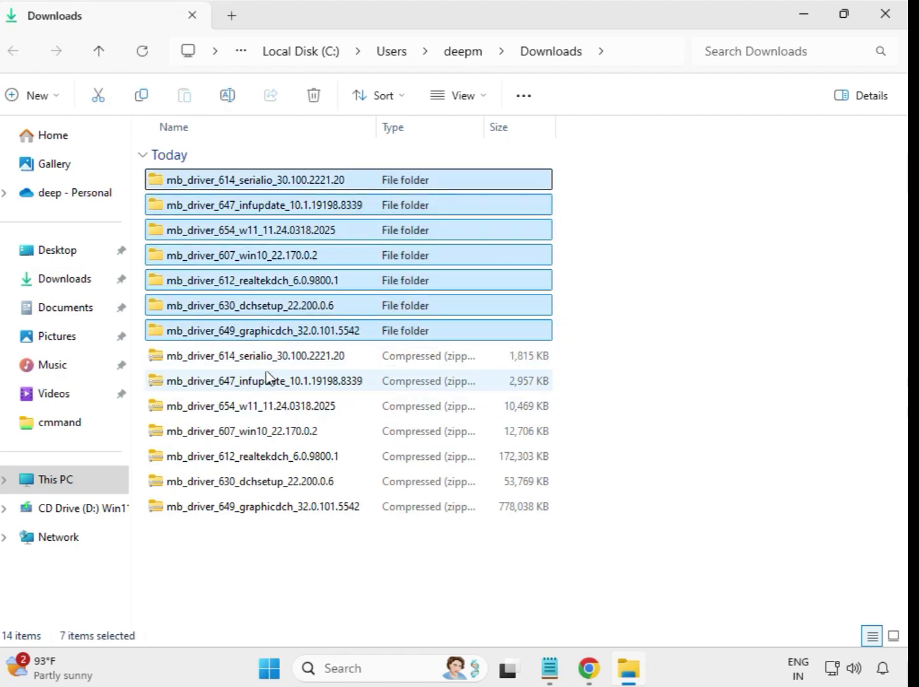
pyautogui.click(592, 222)
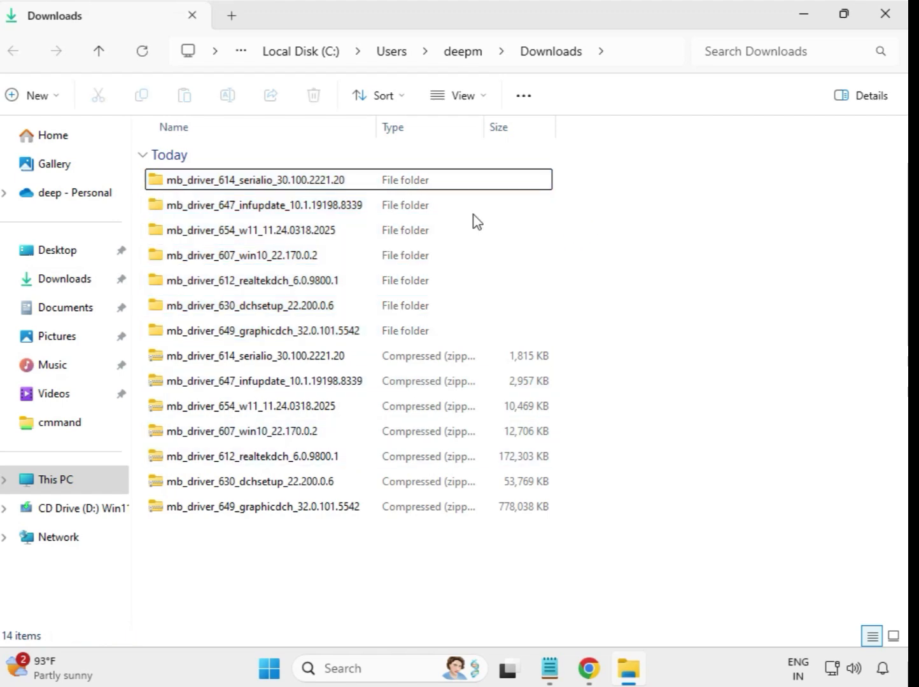
# Step: Run the mb_driver_614_serialio_30.100.2221.20 application from its extracted folder as administrator and allow it to make changes to the device
pyautogui.click(259, 182)
pyautogui.doubleClick(257, 182)
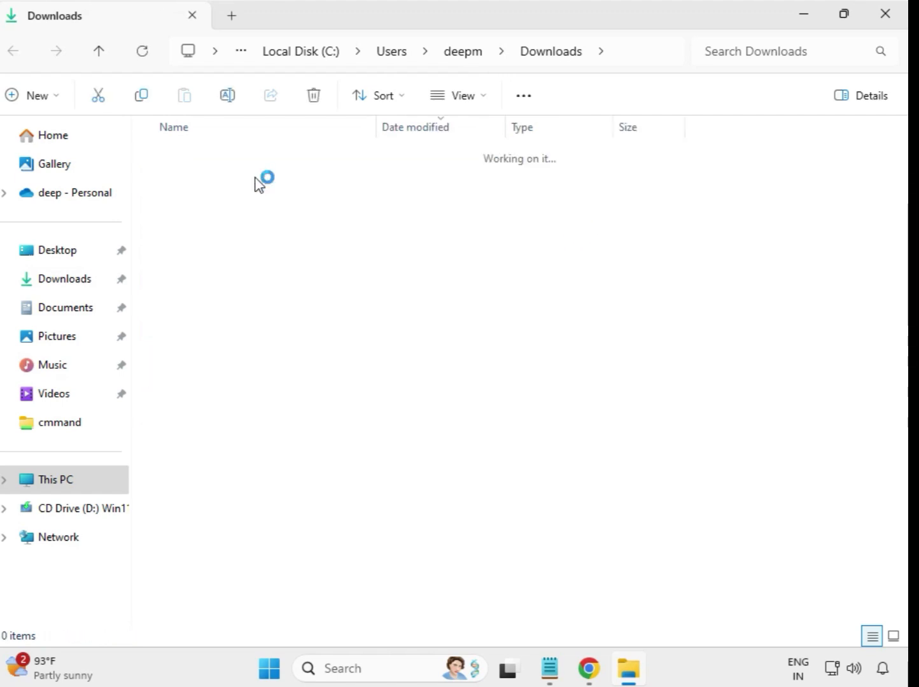
pyautogui.click(244, 181)
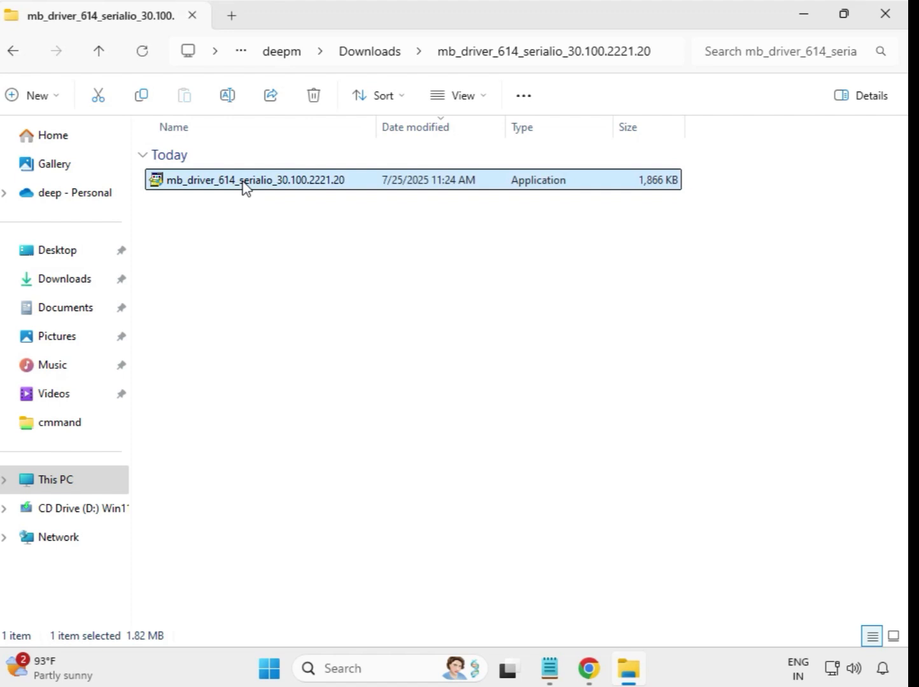
pyautogui.rightClick(245, 186)
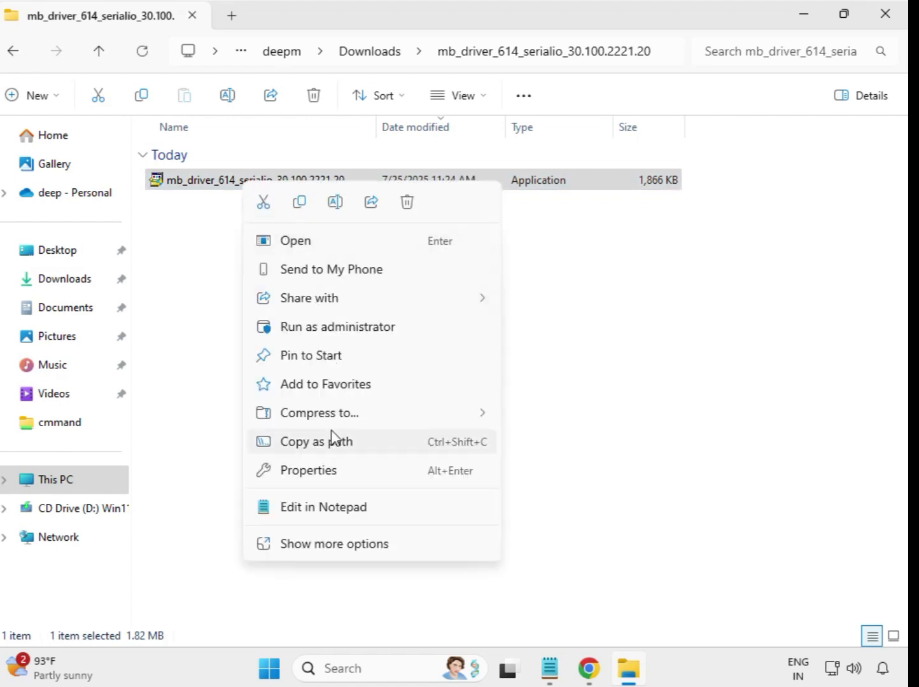
pyautogui.click(325, 328)
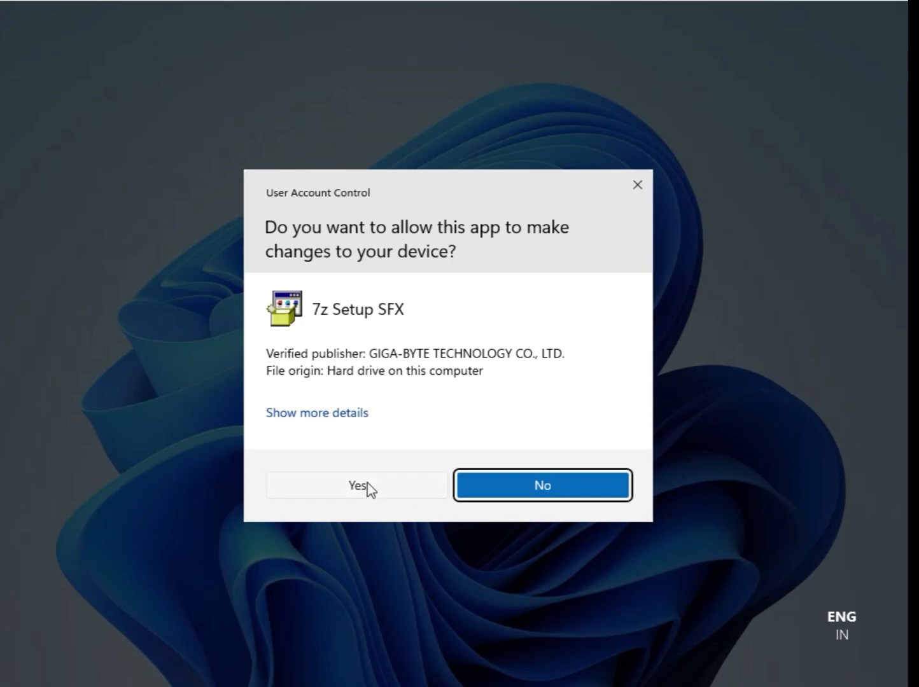
pyautogui.click(367, 486)
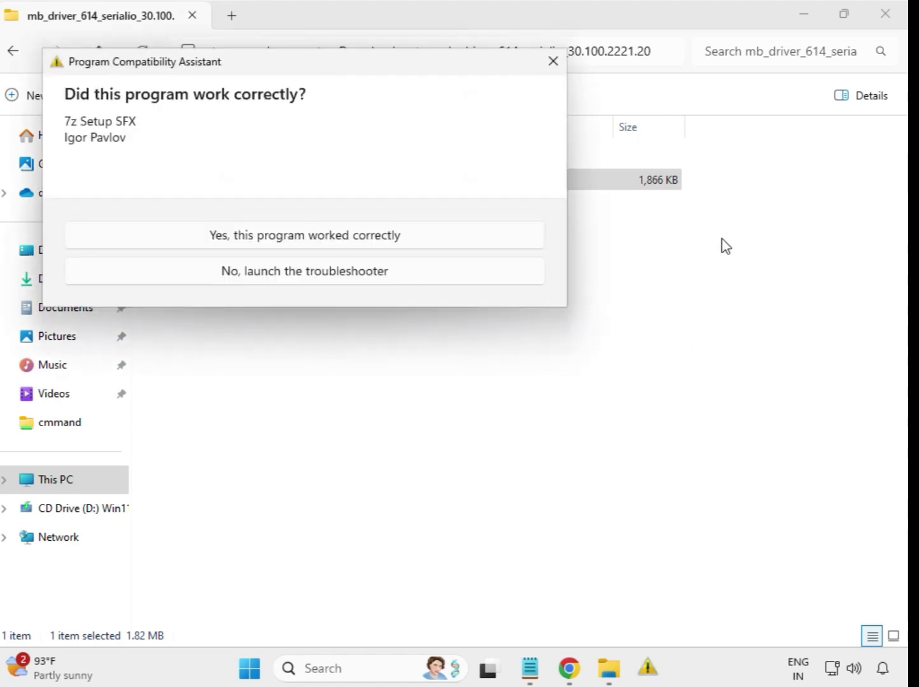
# Step: Dismiss the compatibility prompt, and run mb_driver_647_infupdate_10.1.19198.8339 from its Downloads folder as administrator, allowing it to make changes to the device
pyautogui.press('Escape')
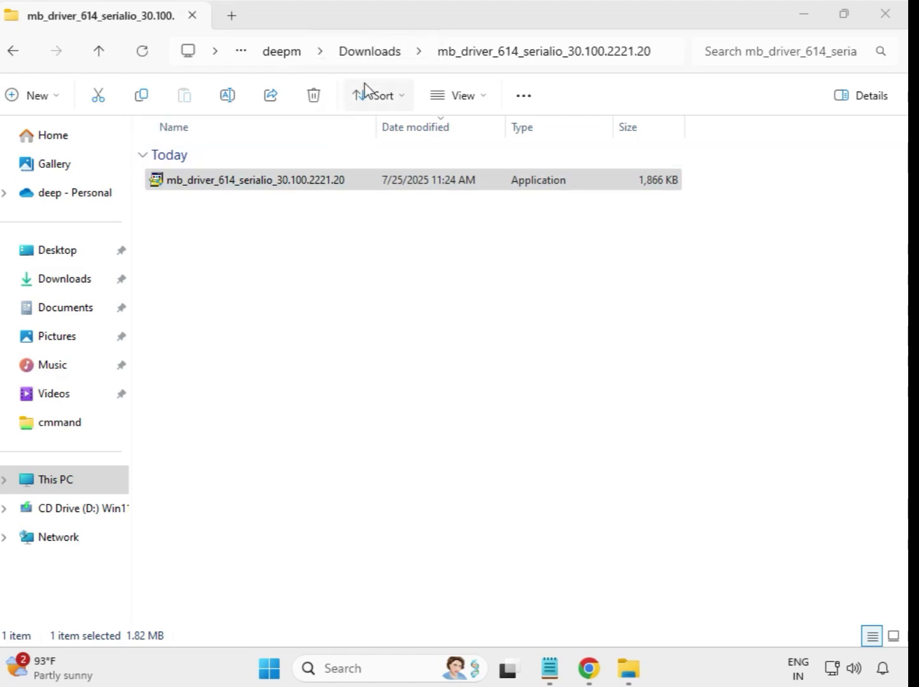
pyautogui.click(18, 56)
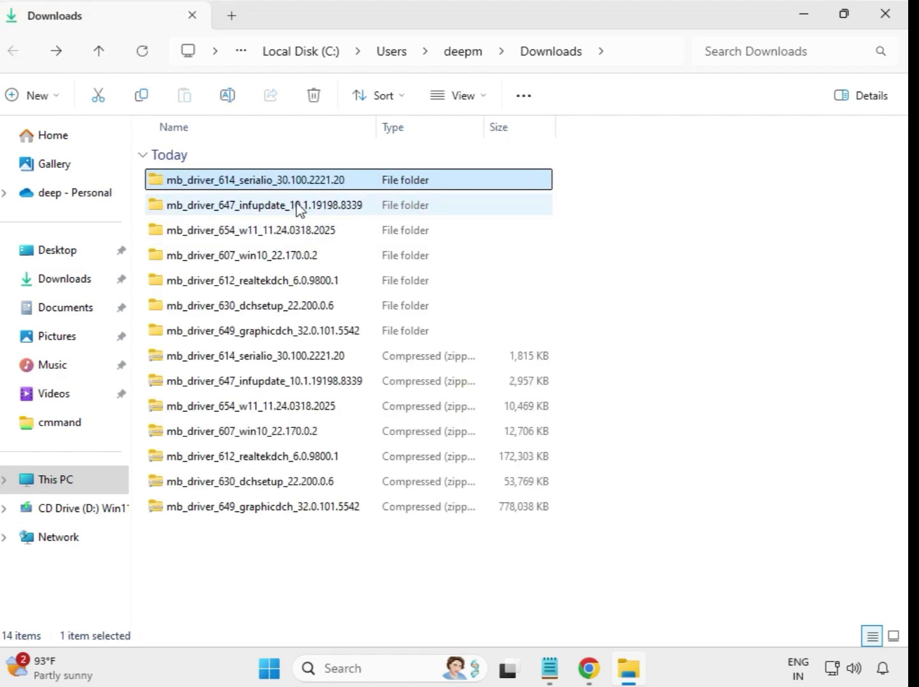
pyautogui.doubleClick(301, 204)
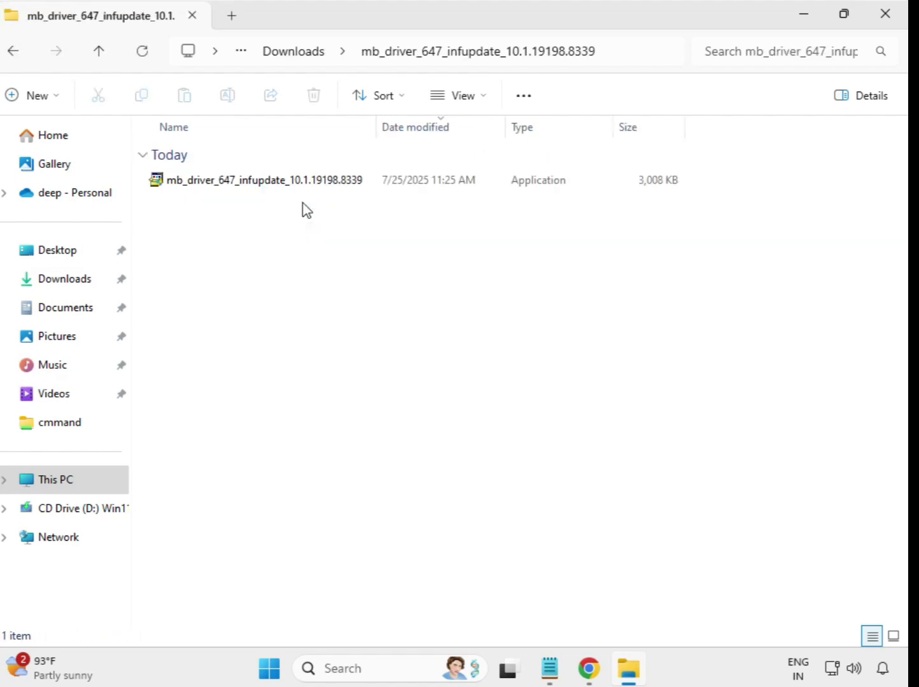
pyautogui.click(306, 187)
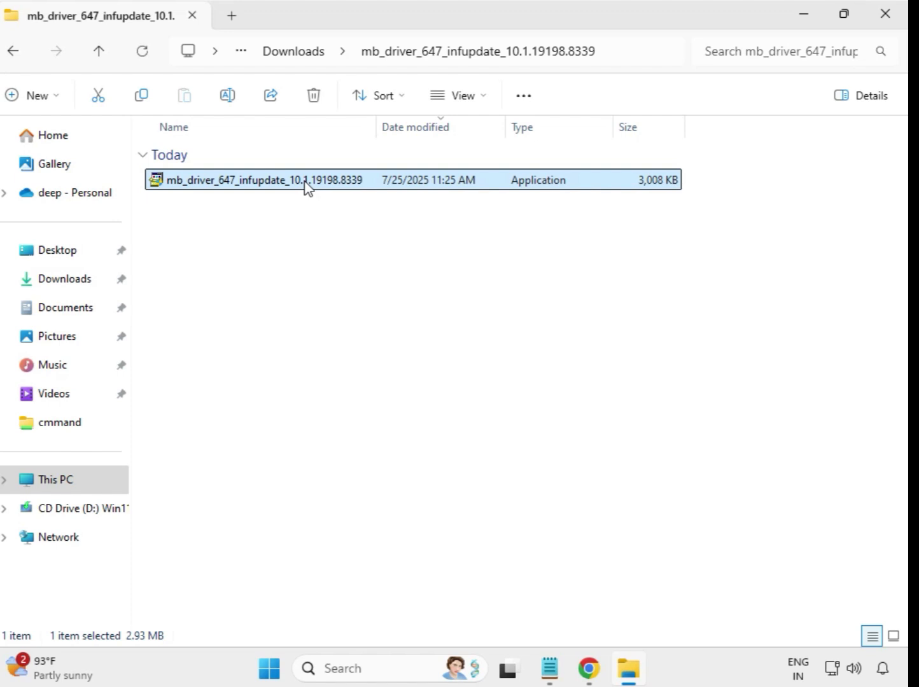
pyautogui.rightClick(306, 187)
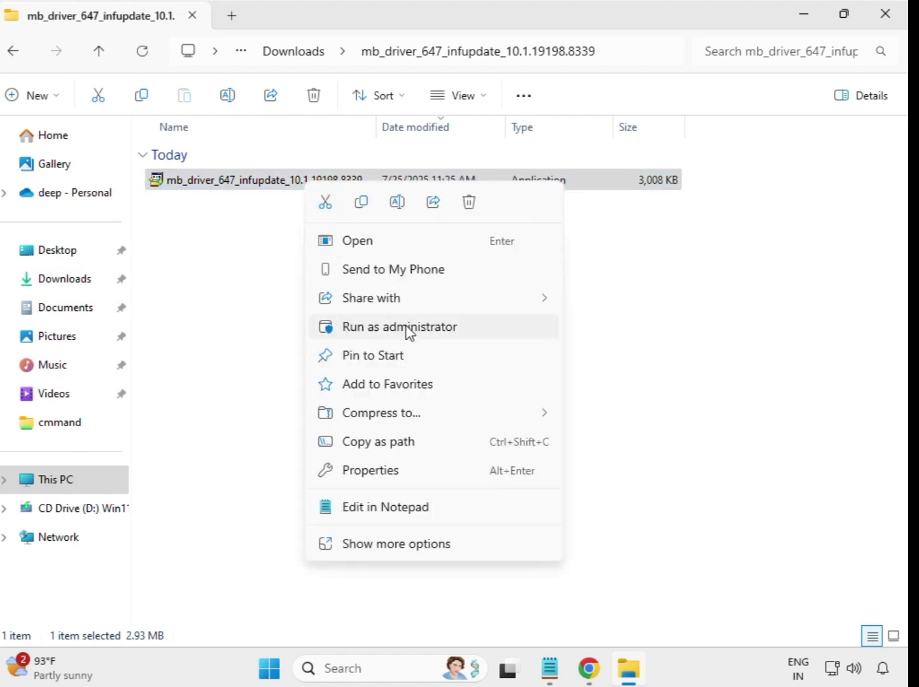
pyautogui.click(389, 326)
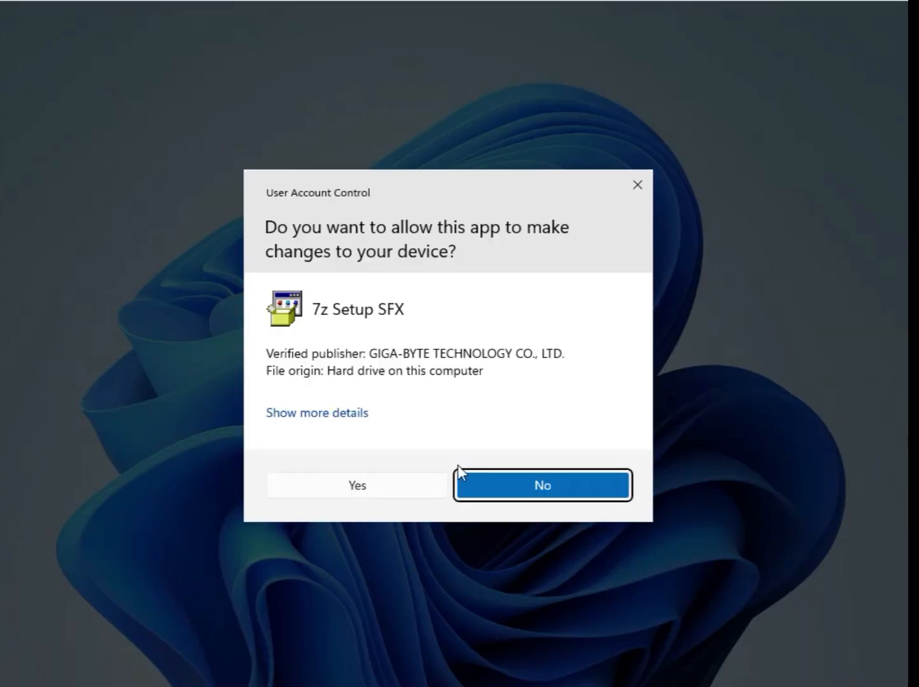
pyautogui.click(417, 494)
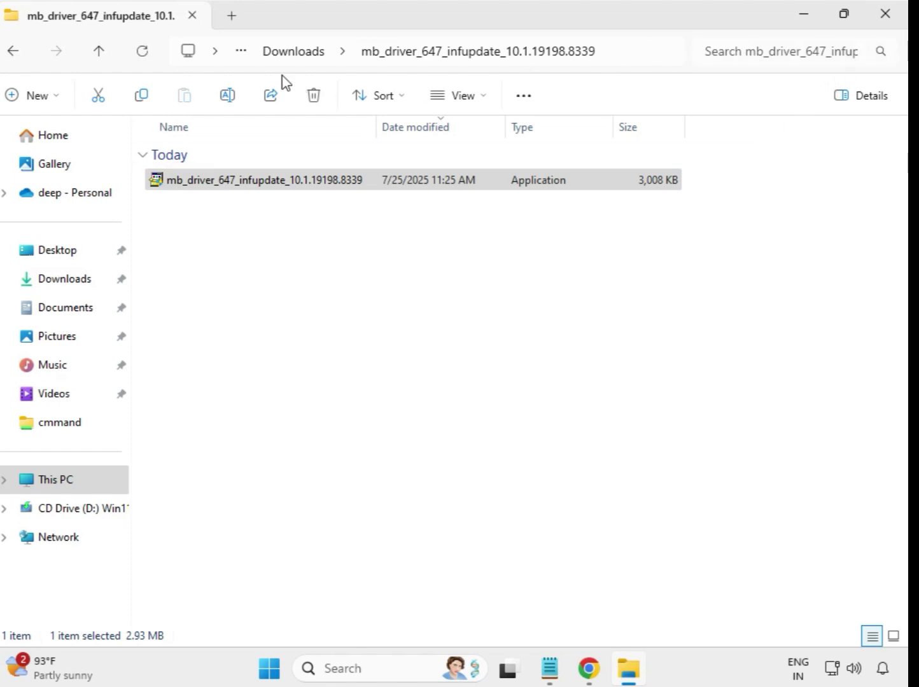
# Step: Run the mb_driver_654_w11_11.24.0318.2025 application from its extracted folder in Downloads as administrator and allow it to make changes to the device
pyautogui.click(277, 54)
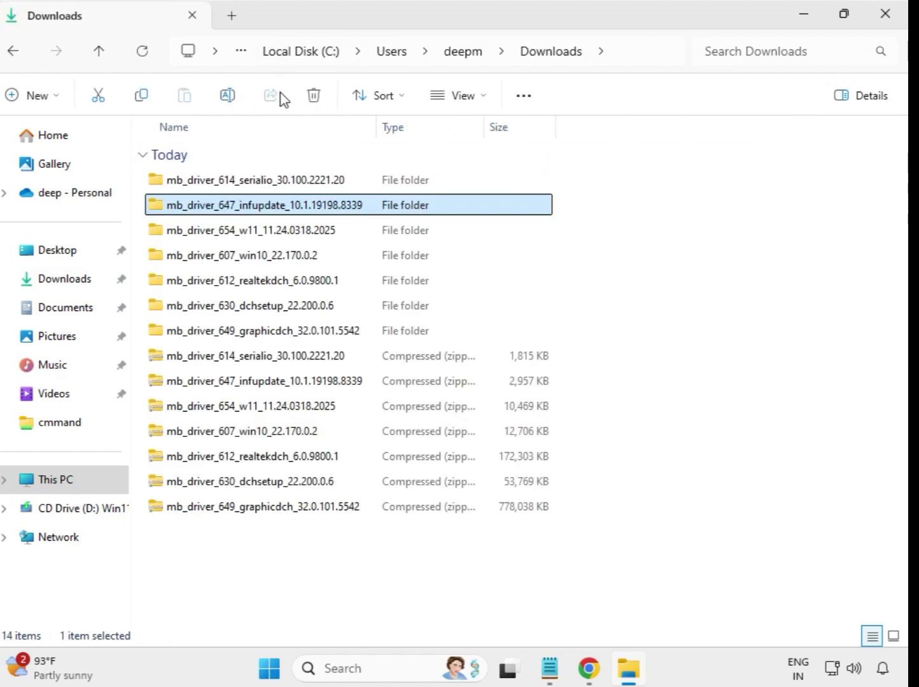
pyautogui.doubleClick(254, 239)
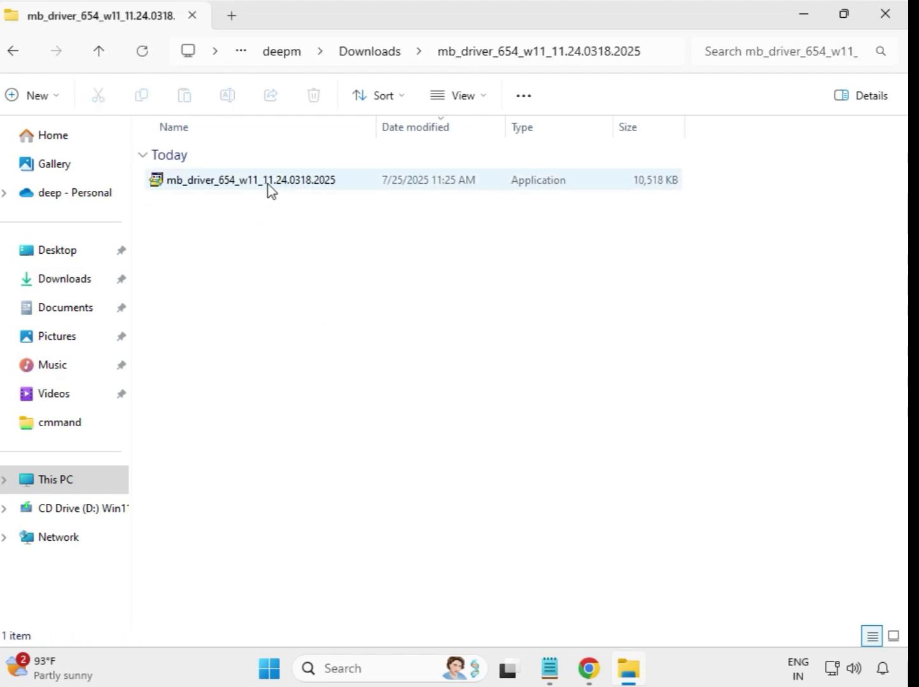
pyautogui.click(271, 190)
pyautogui.rightClick(267, 184)
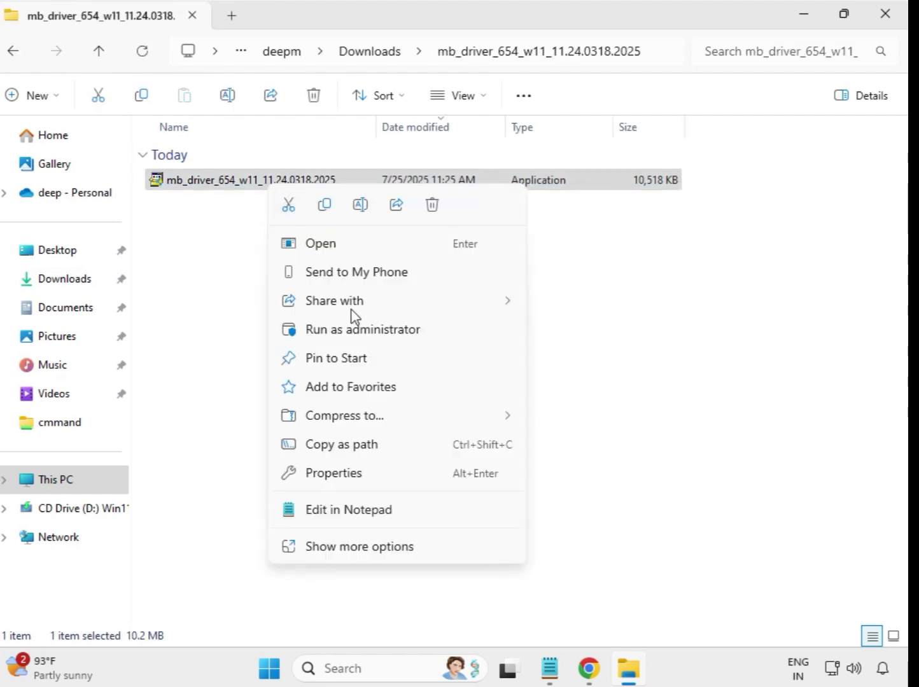
pyautogui.click(357, 329)
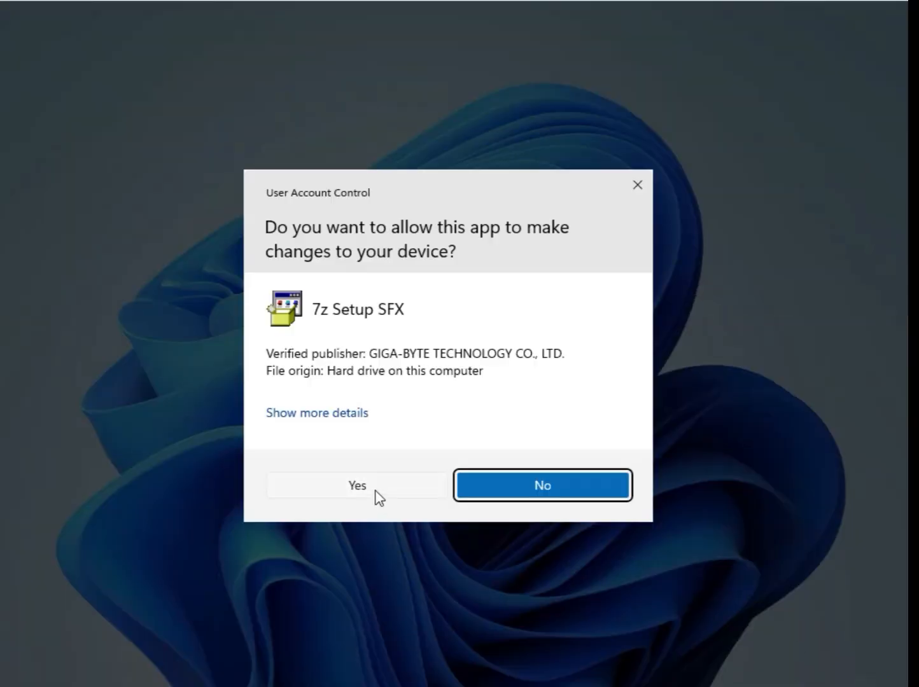
pyautogui.click(359, 487)
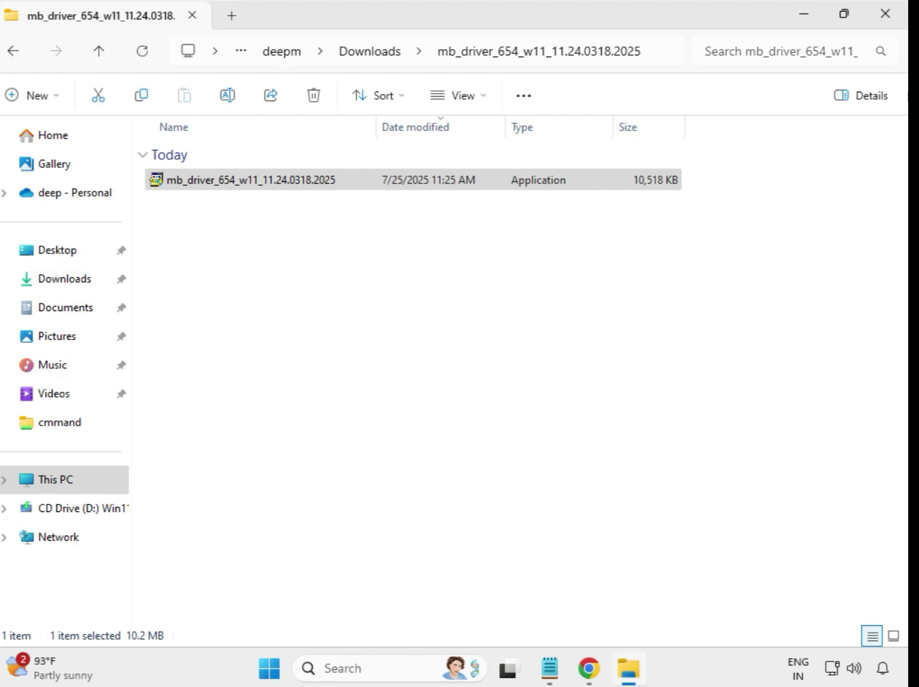
# Step: Run the mb_driver_607_win10_22.170.0.2 application from its extracted folder in Downloads as administrator and allow it to make changes to the device
pyautogui.click(374, 56)
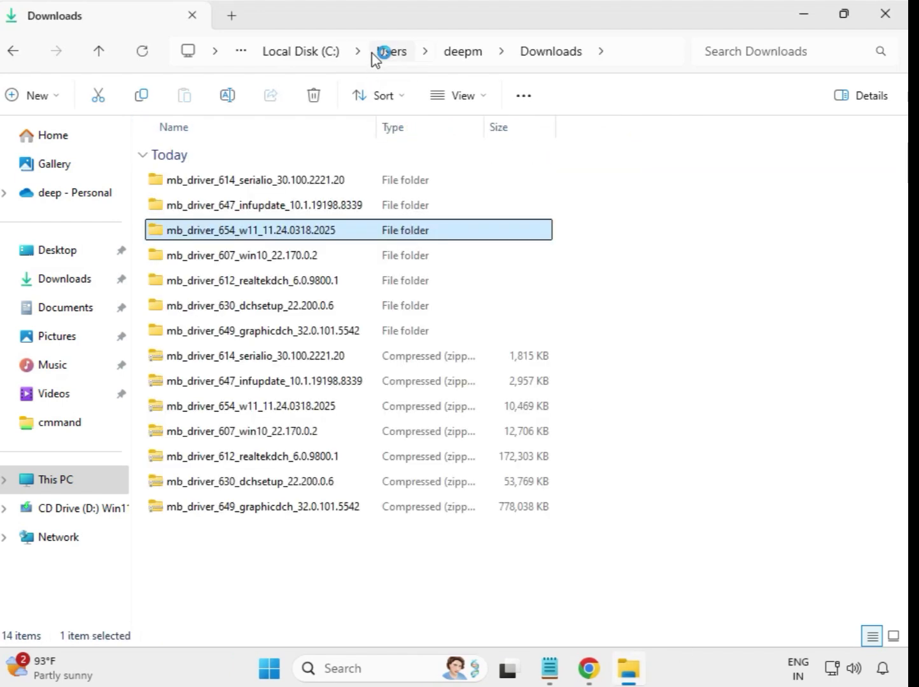
pyautogui.doubleClick(267, 256)
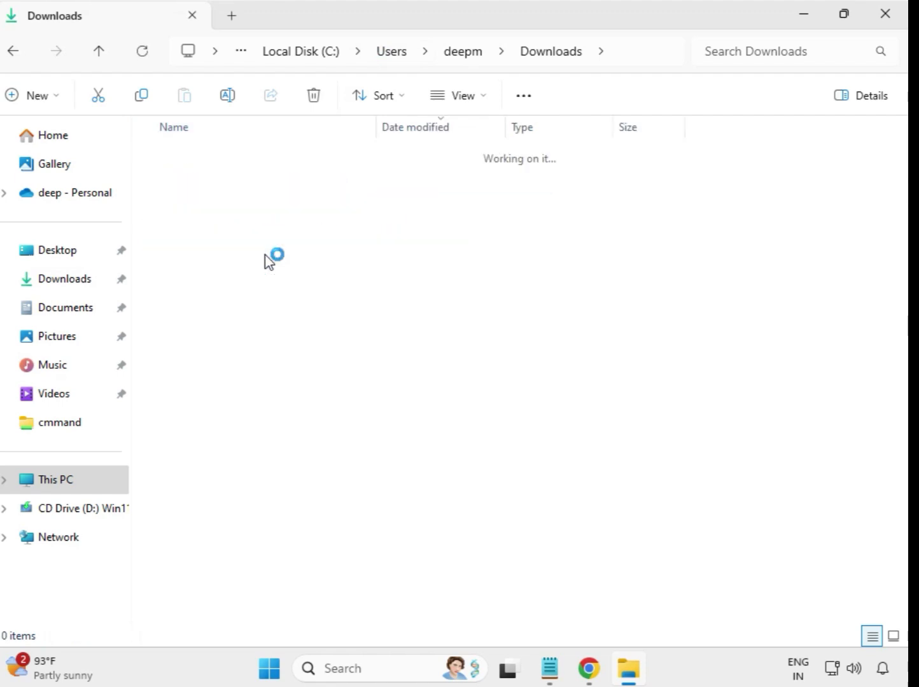
pyautogui.click(254, 189)
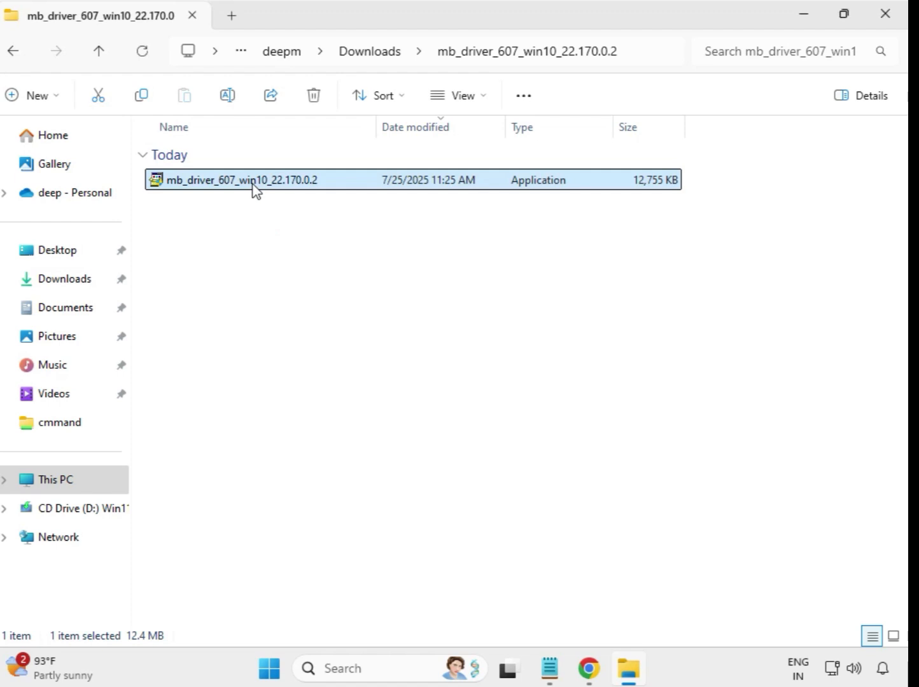
pyautogui.rightClick(254, 190)
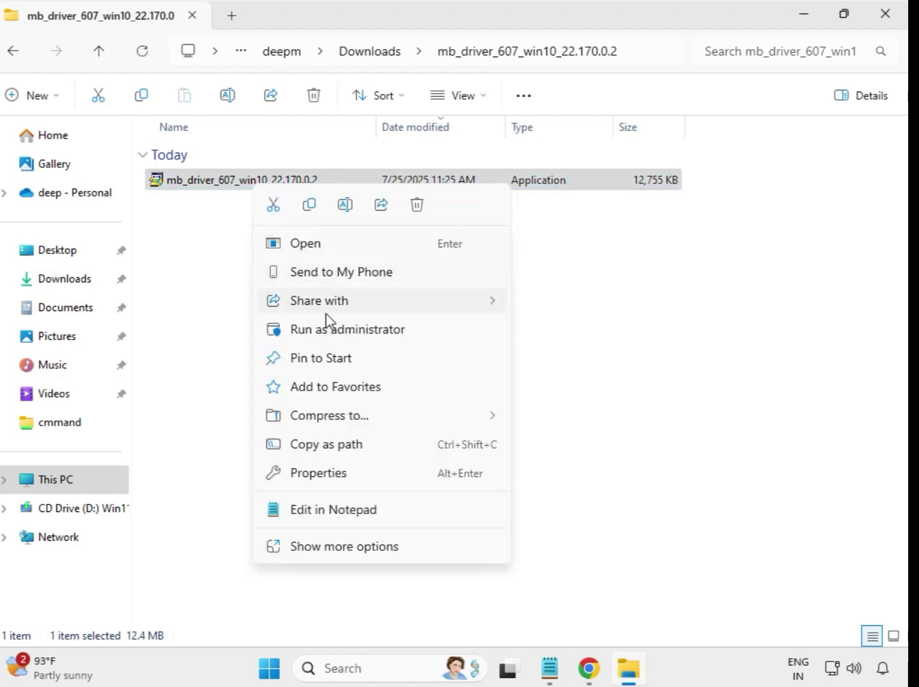
pyautogui.click(329, 331)
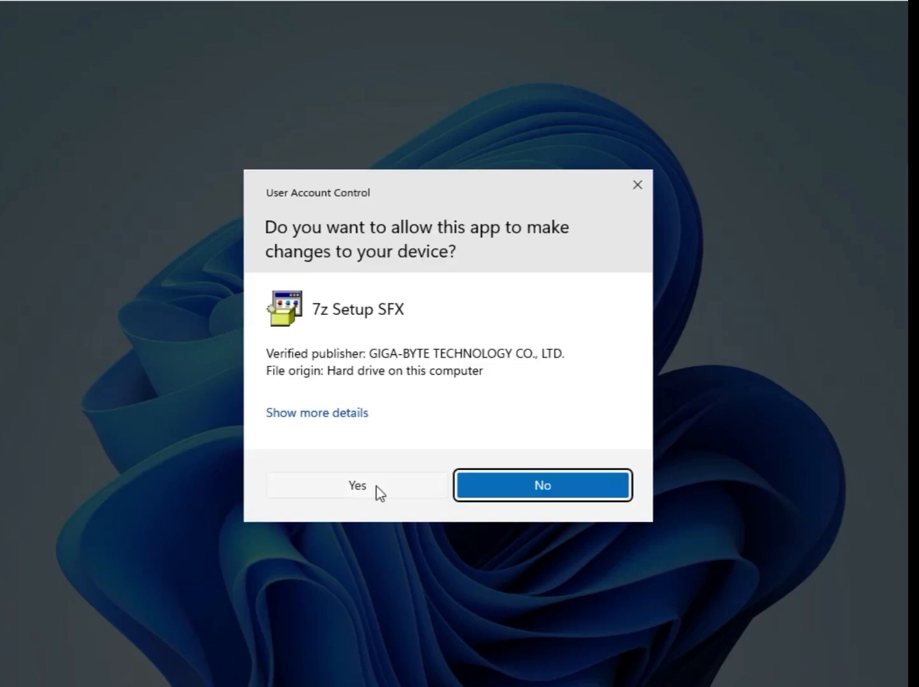
pyautogui.click(376, 487)
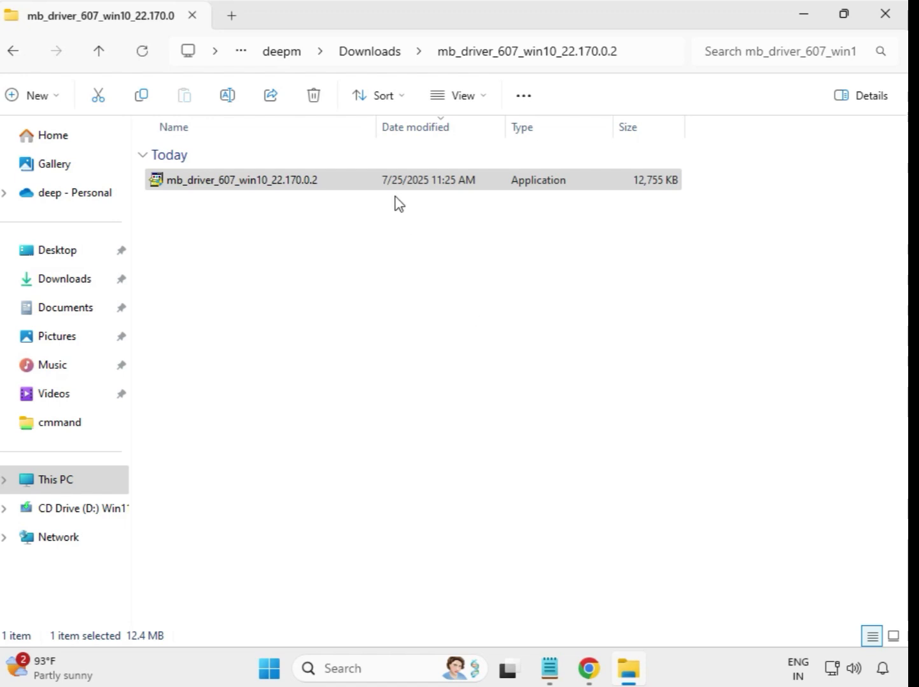
# Step: Run the mb_driver_612_realtekdch_6.0.9800.1 application from its extracted folder in Downloads as administrator and allow it to make changes to the device
pyautogui.click(368, 53)
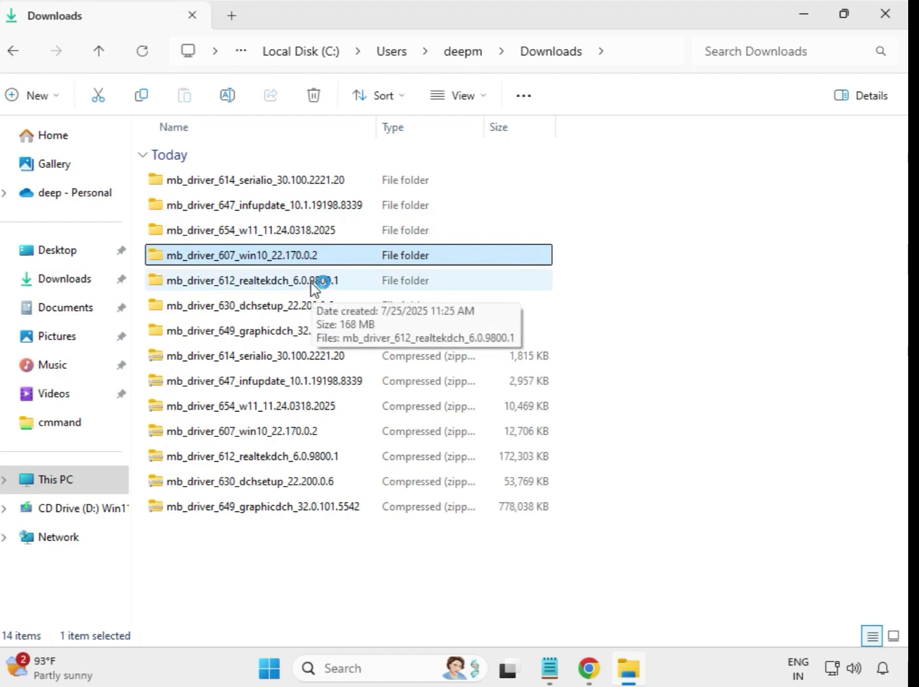
pyautogui.click(312, 284)
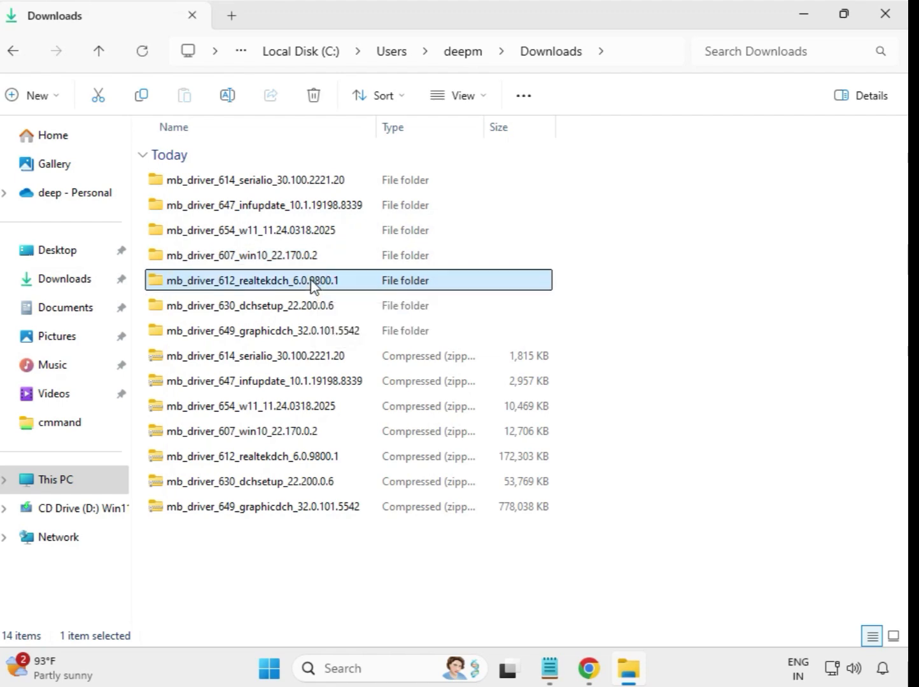
pyautogui.doubleClick(367, 286)
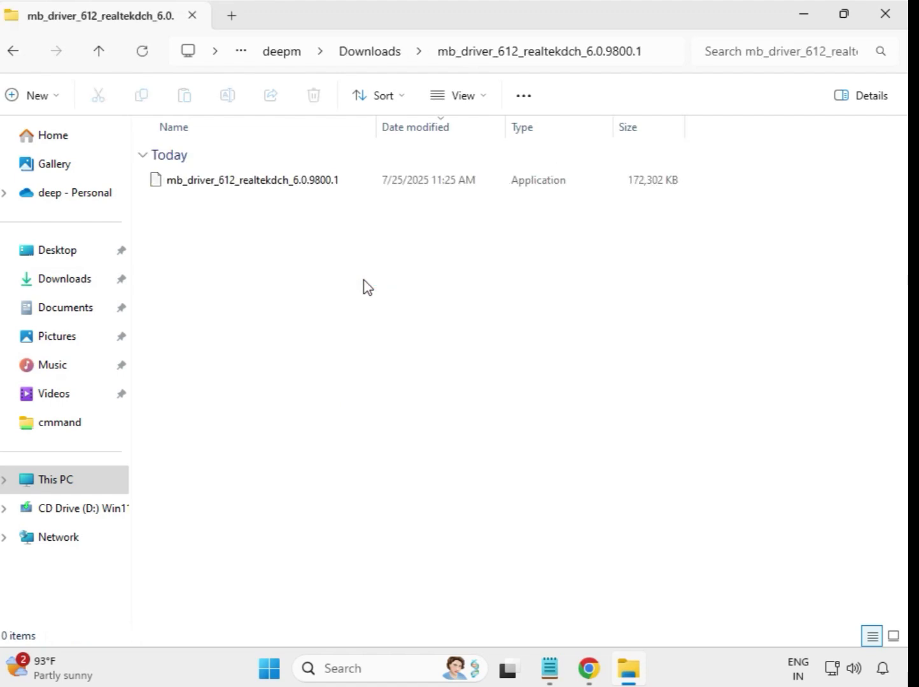
pyautogui.click(282, 186)
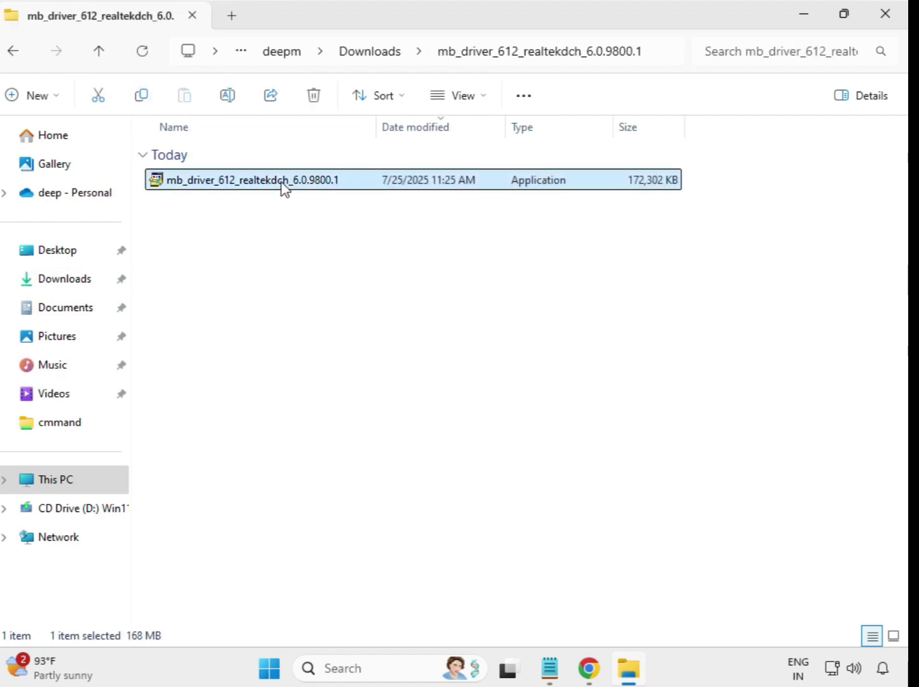
pyautogui.rightClick(283, 186)
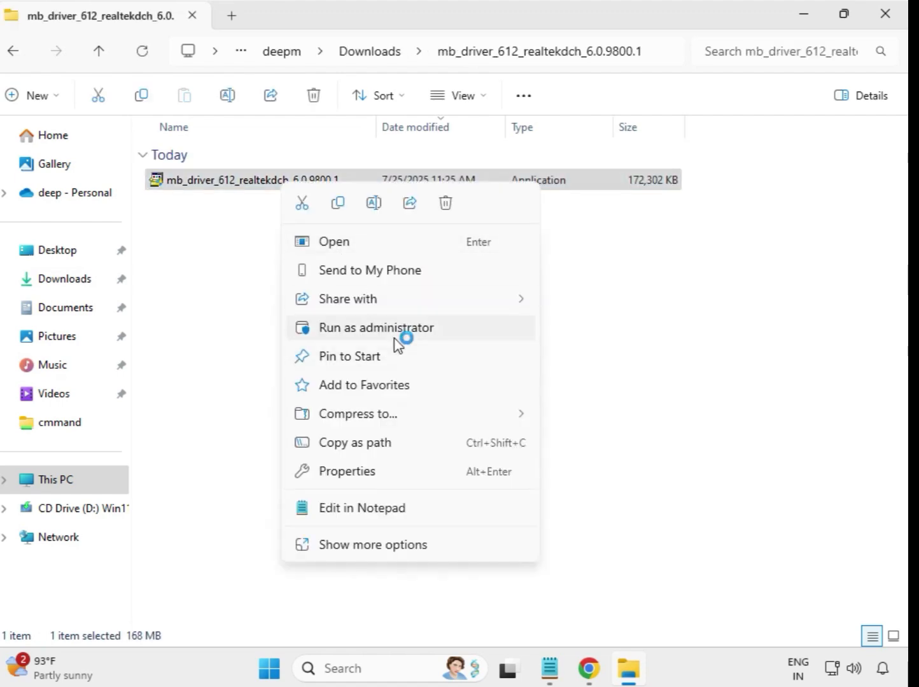
pyautogui.click(395, 344)
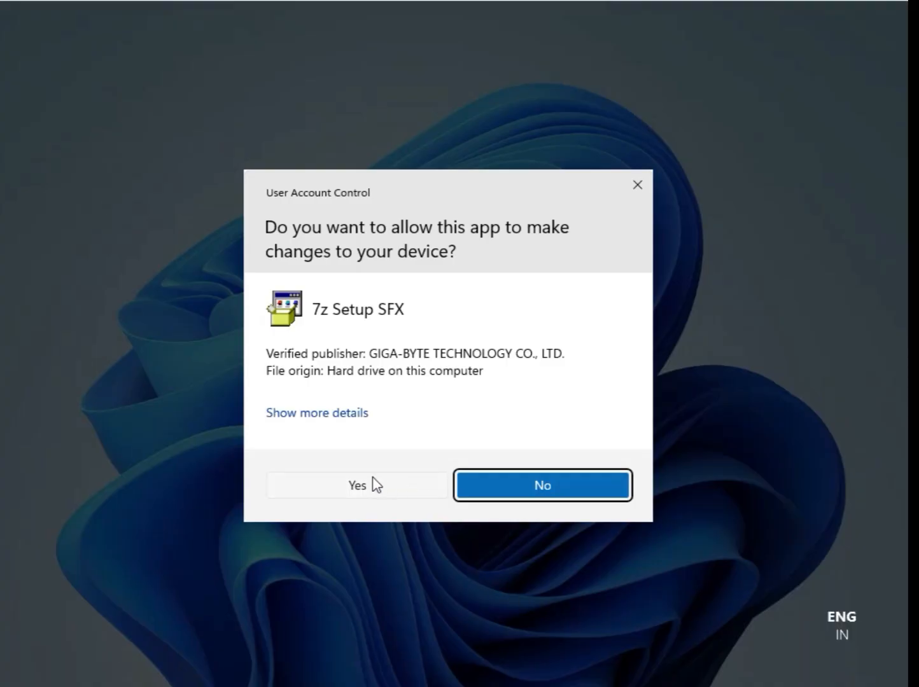
pyautogui.click(376, 484)
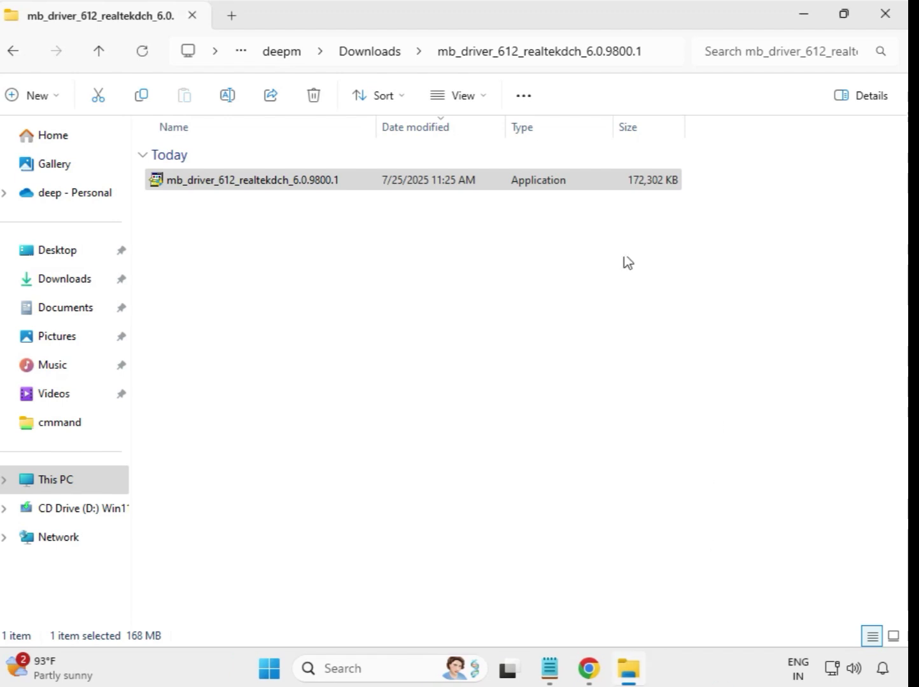
# Step: Run the mb_driver_630_dchsetup_22.200.0.6 application from its extracted folder in Downloads as administrator and allow it to make changes to the device
pyautogui.click(374, 61)
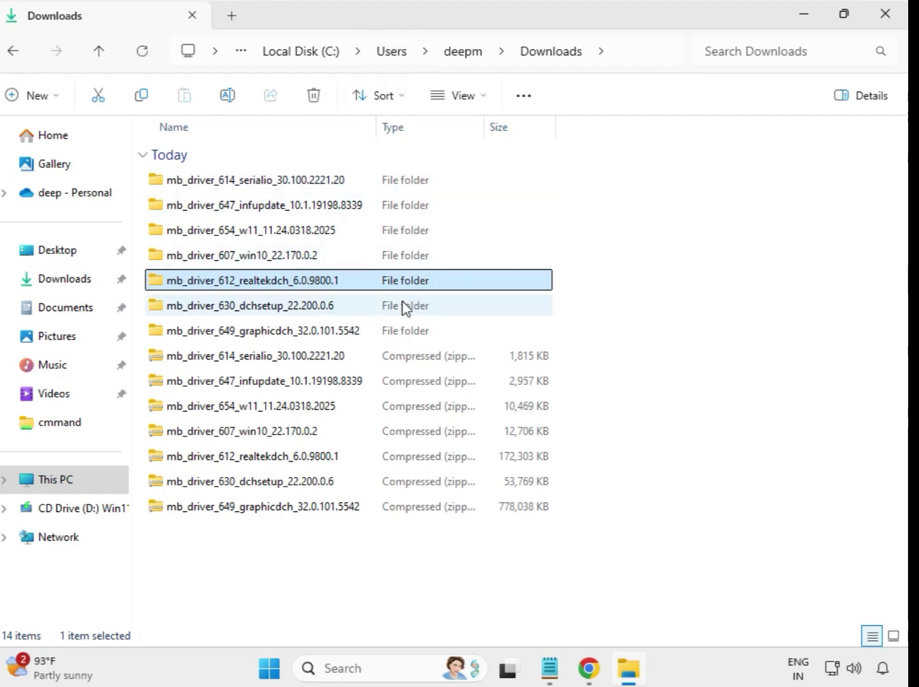
pyautogui.click(302, 312)
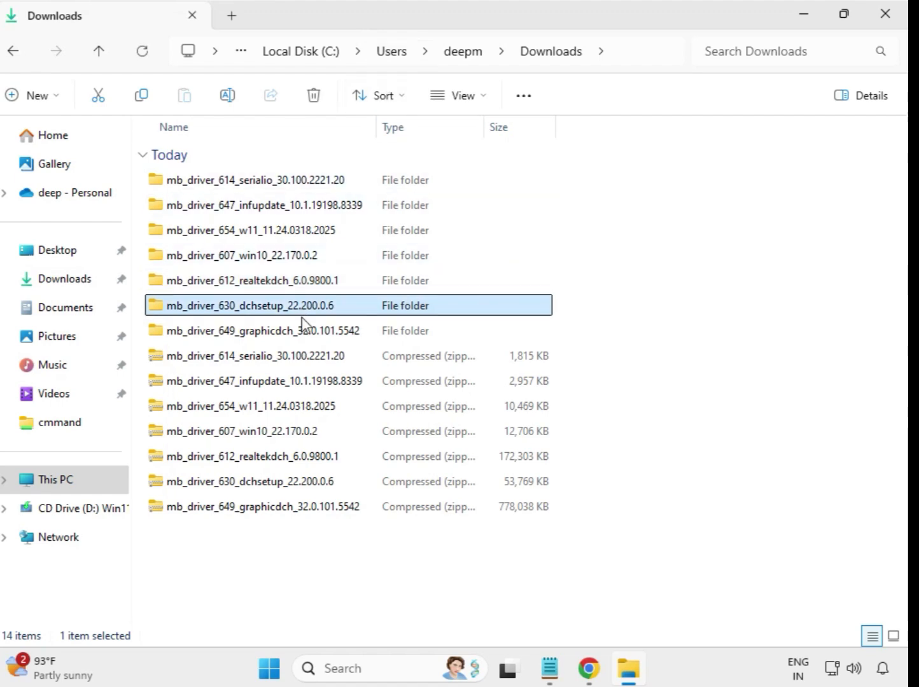
pyautogui.click(308, 331)
pyautogui.click(300, 311)
pyautogui.doubleClick(296, 311)
pyautogui.click(248, 183)
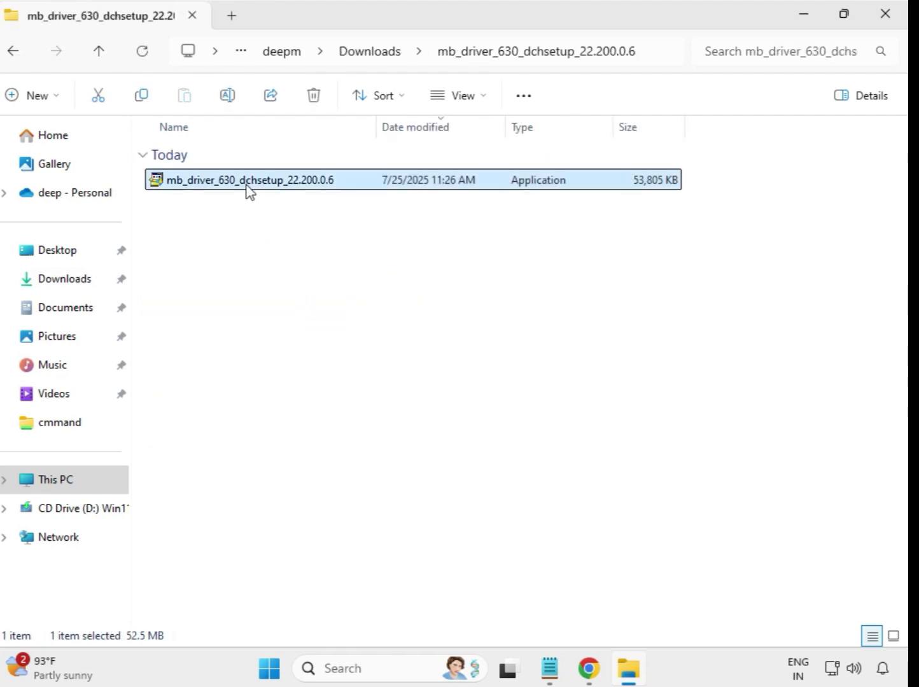
pyautogui.rightClick(248, 185)
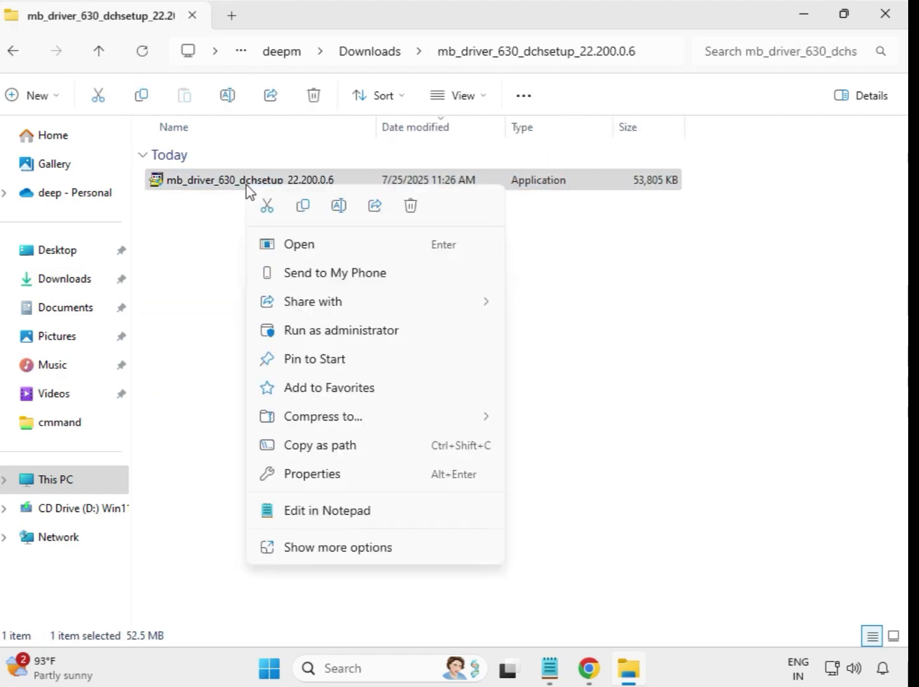
pyautogui.click(351, 332)
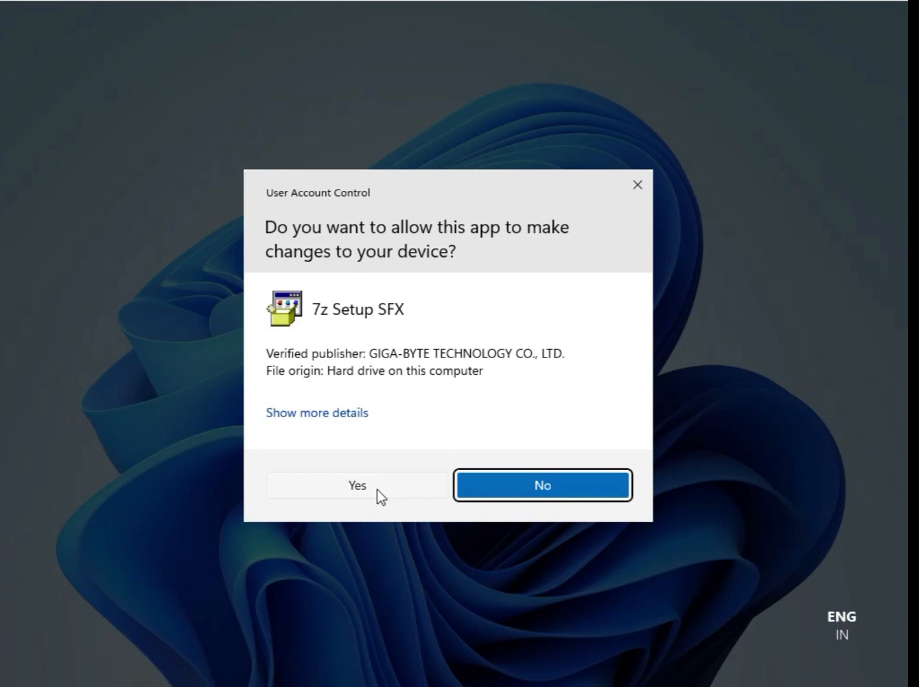
pyautogui.click(378, 491)
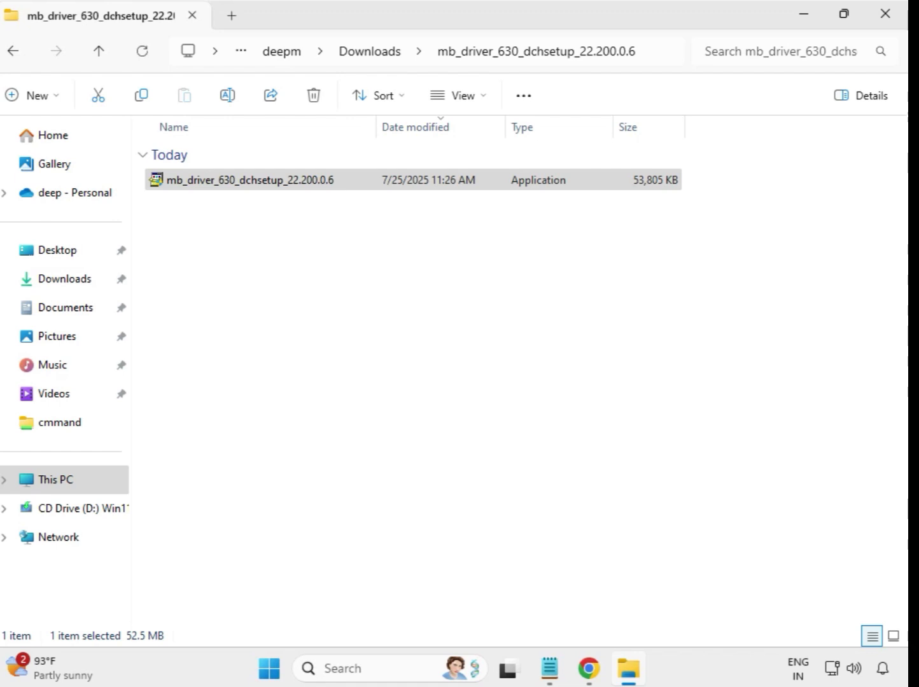
# Step: Run the mb_driver_649_graphicdch_32.0.101.5542 application from its extracted folder in Downloads as administrator and allow it to make changes to the device
pyautogui.click(370, 51)
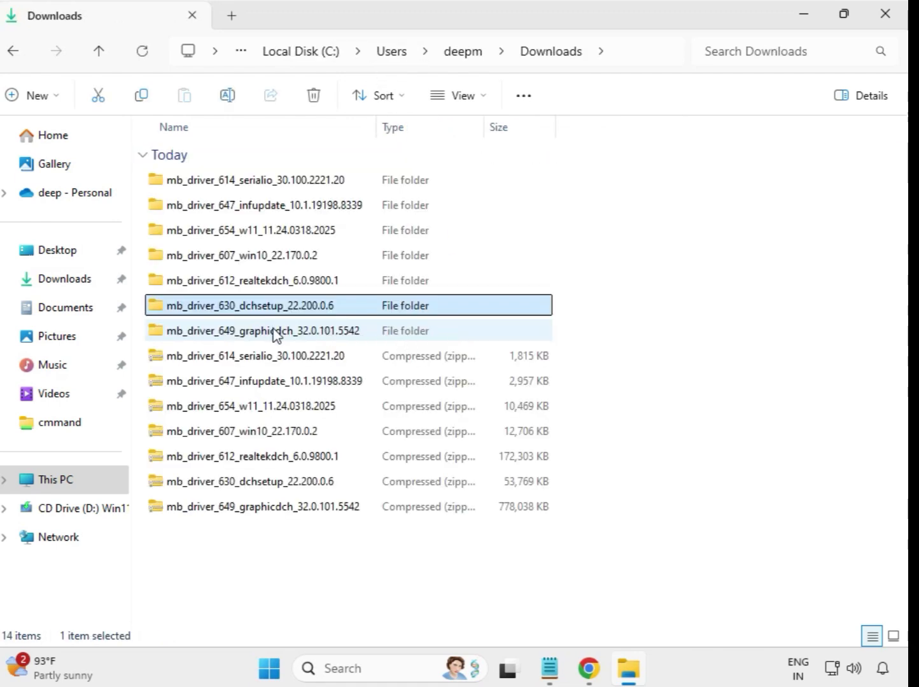
pyautogui.click(276, 332)
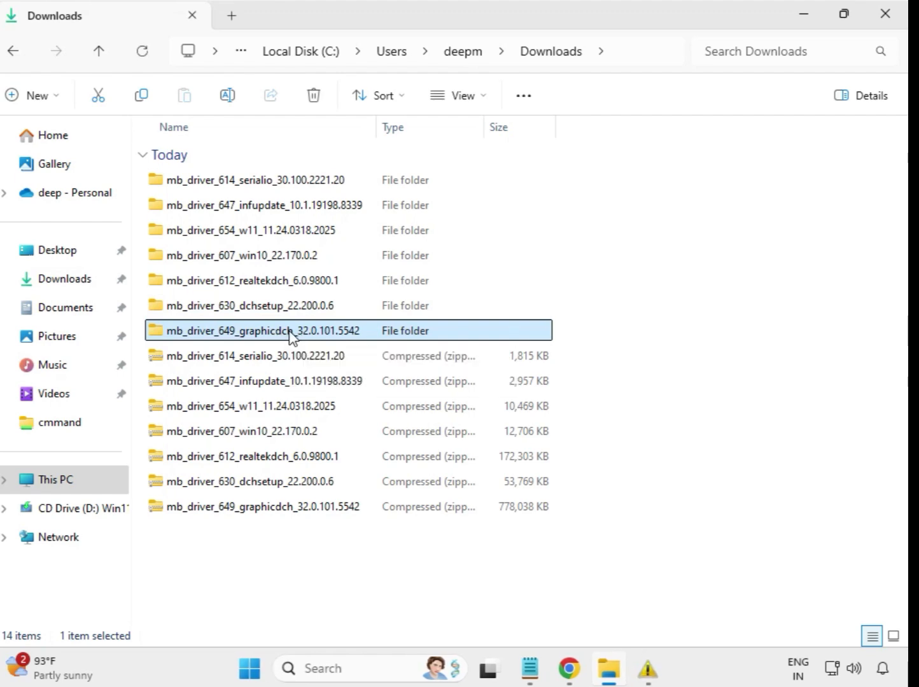
pyautogui.doubleClick(291, 332)
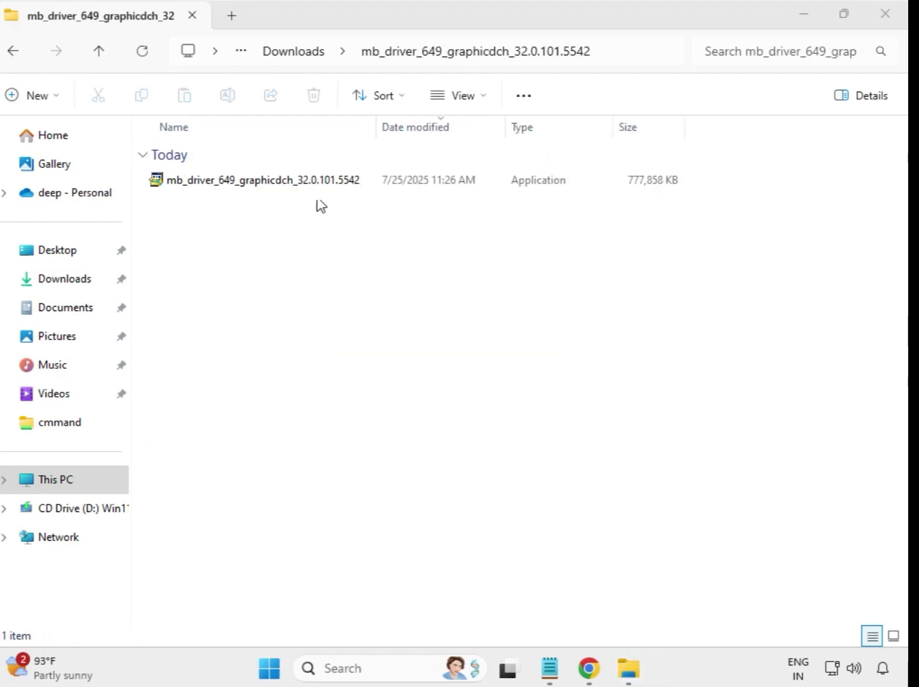
pyautogui.click(298, 181)
pyautogui.rightClick(303, 188)
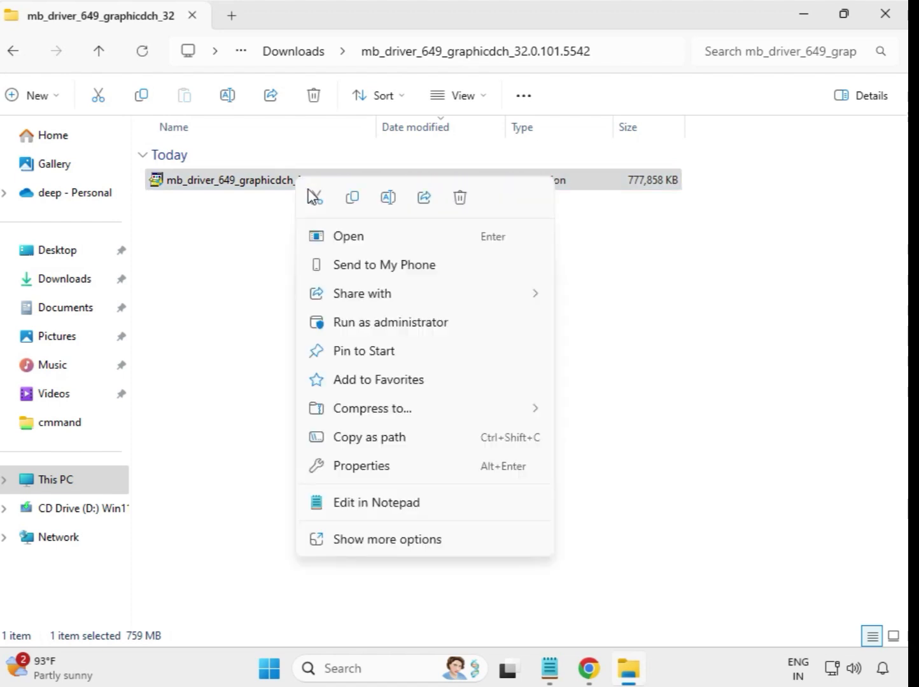
pyautogui.click(388, 324)
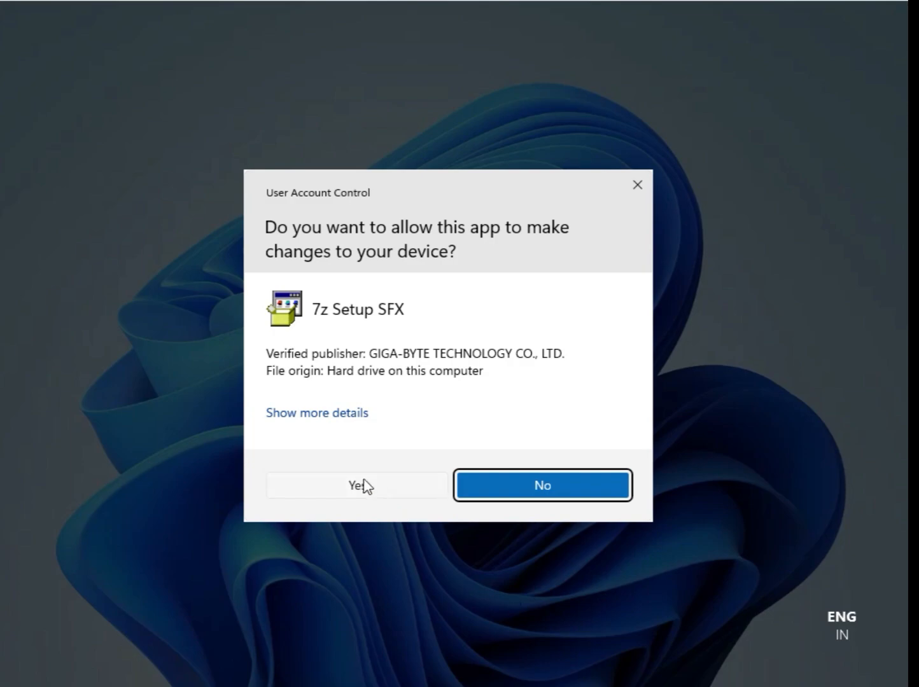
pyautogui.click(362, 486)
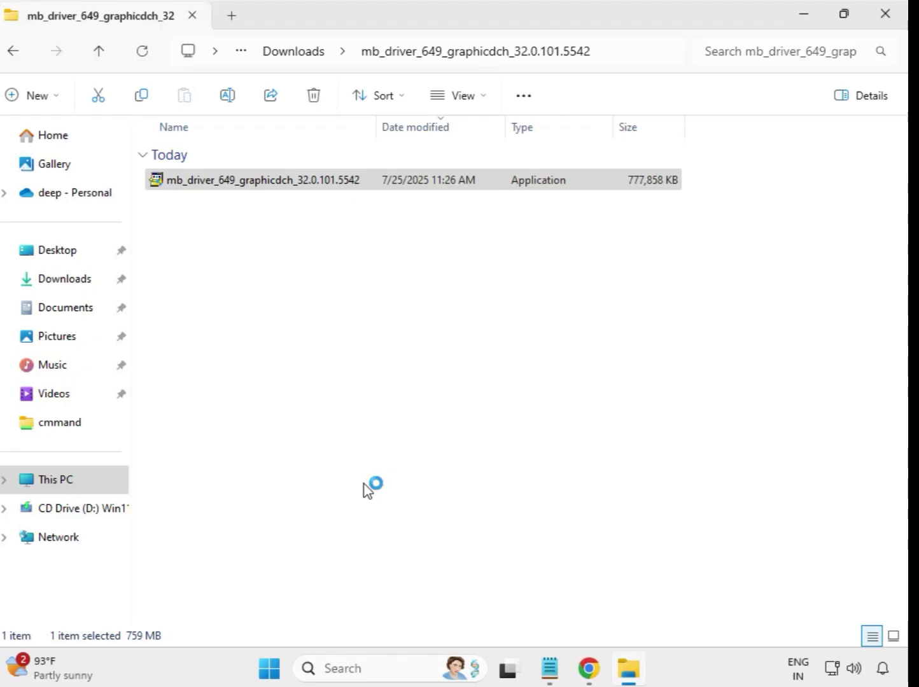